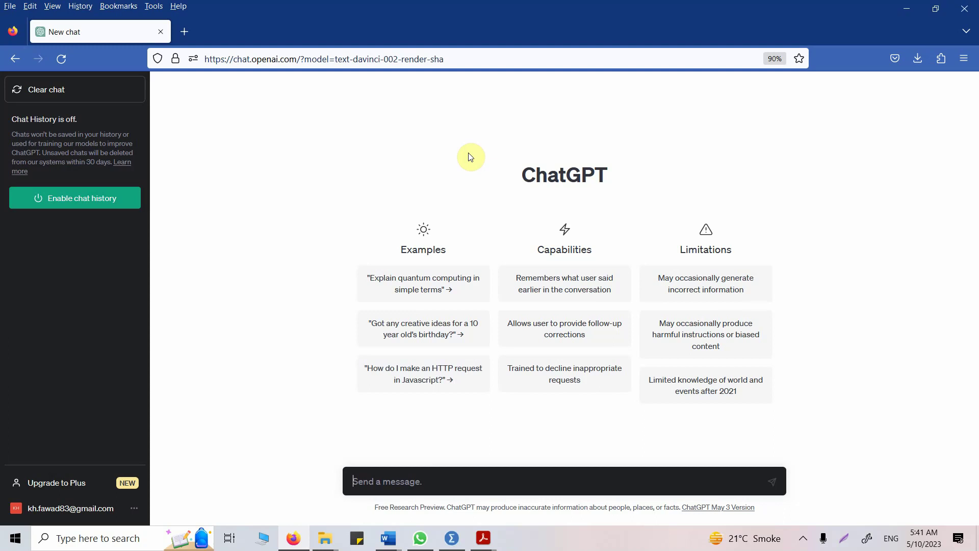
Ask ChatGPT which test can assess the impact of one variable on another using SPSS
type("What i")
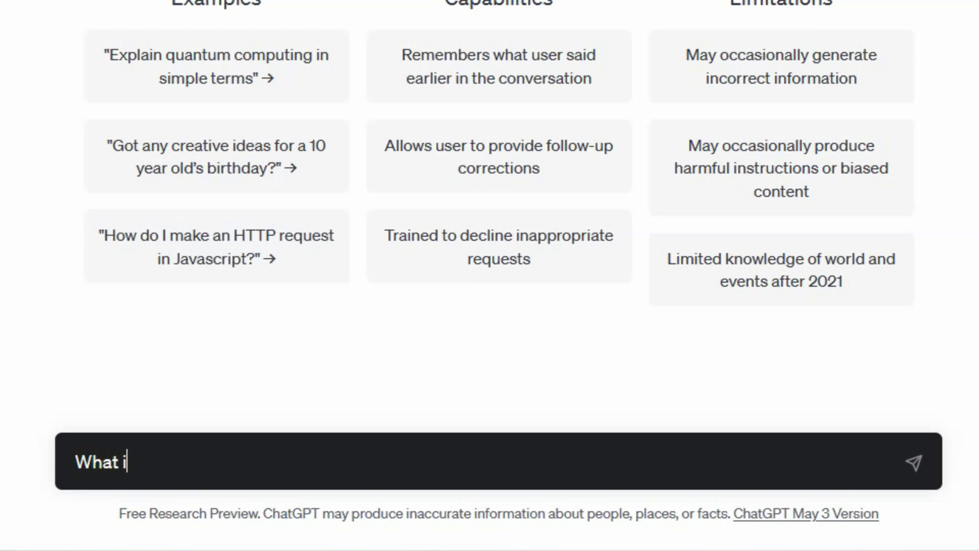
type("s the test that i")
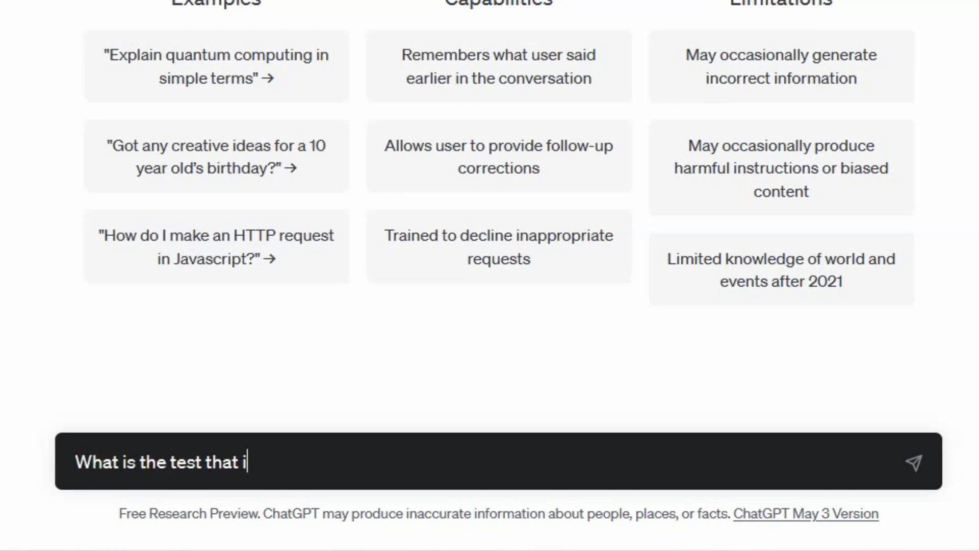
type(" i can run to as")
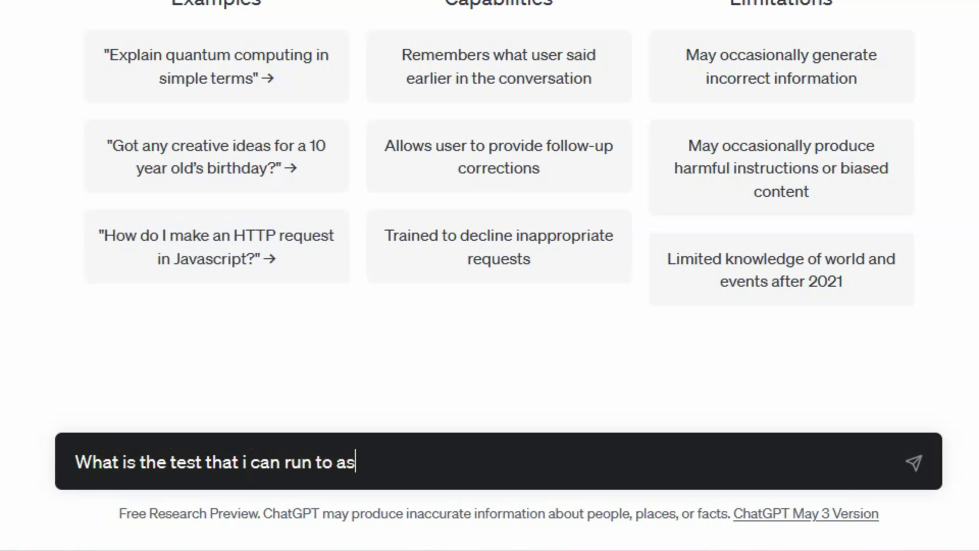
type("sess the impact o")
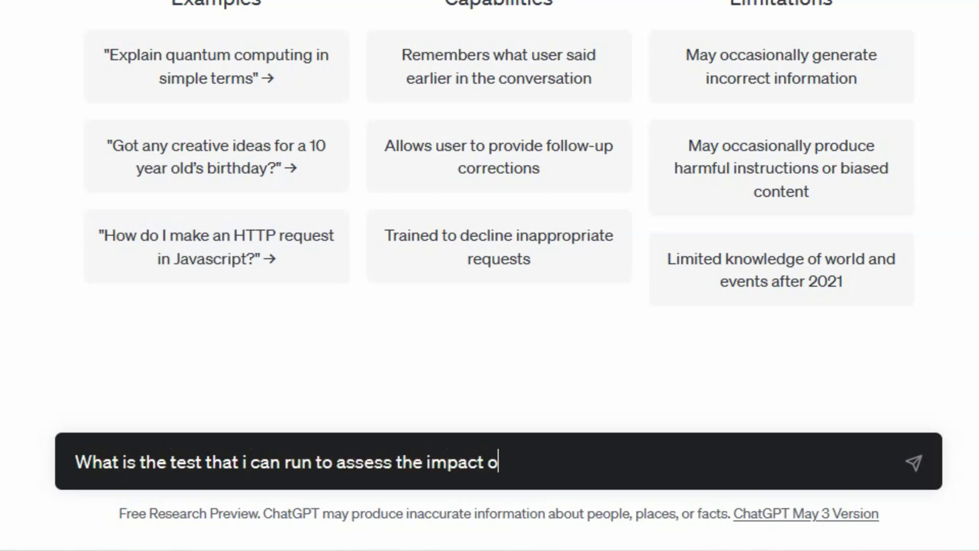
type("f One va")
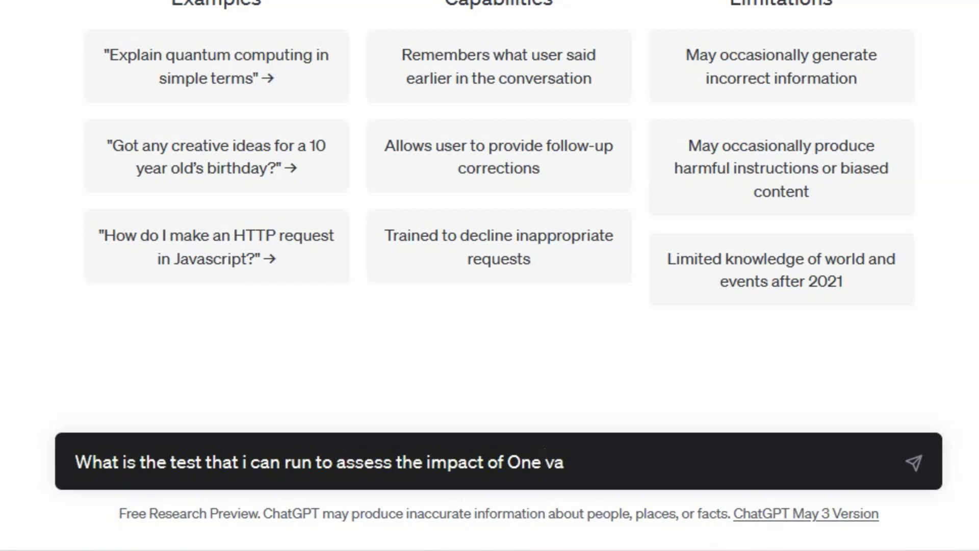
type("riable on anot")
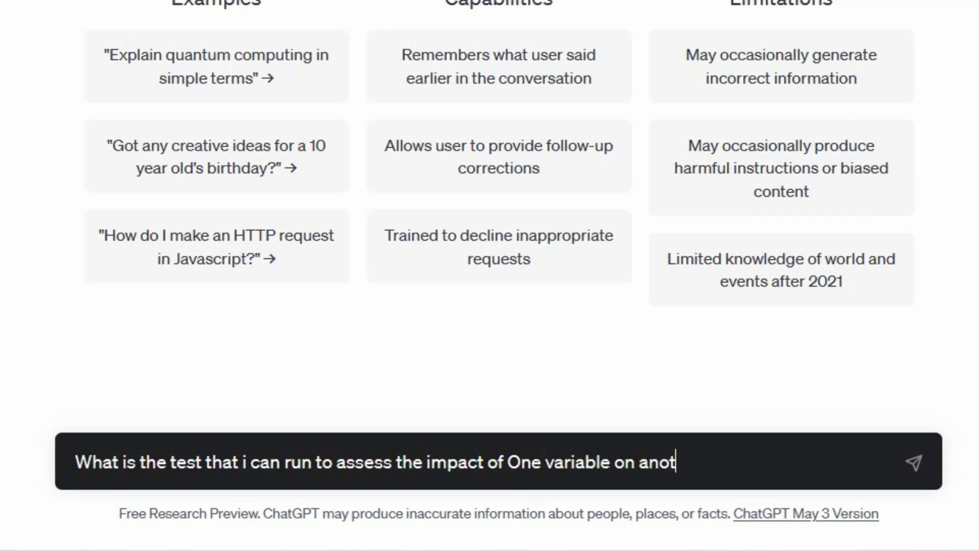
type("her using S")
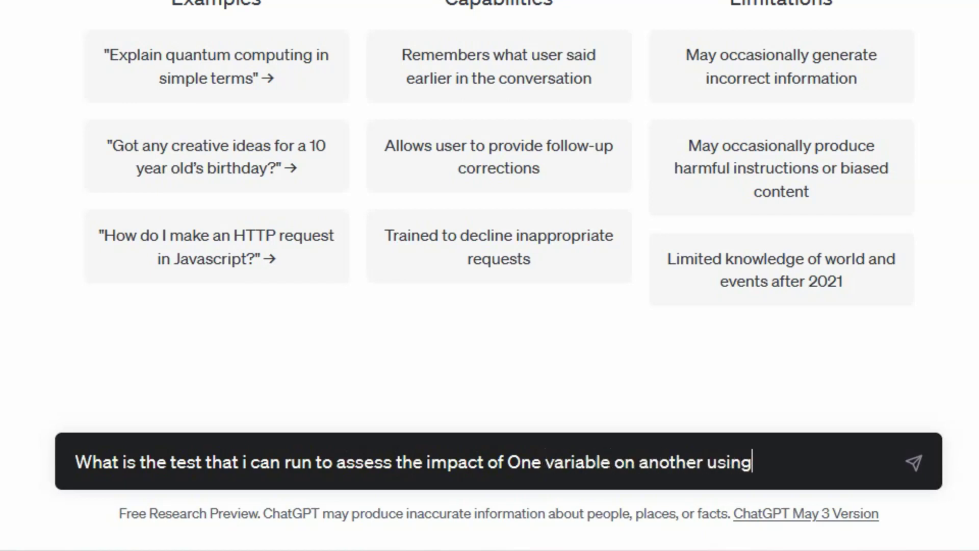
type("PSS")
key("Return")
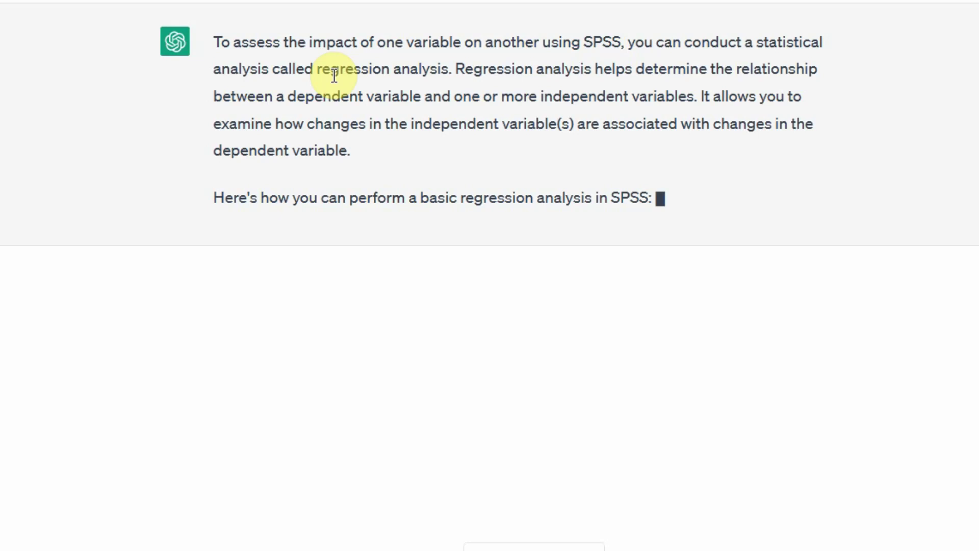
Highlight 'regression analysis' in ChatGPT's reply and scroll back to the top of the answer
left_click_drag(317, 68, 452, 69)
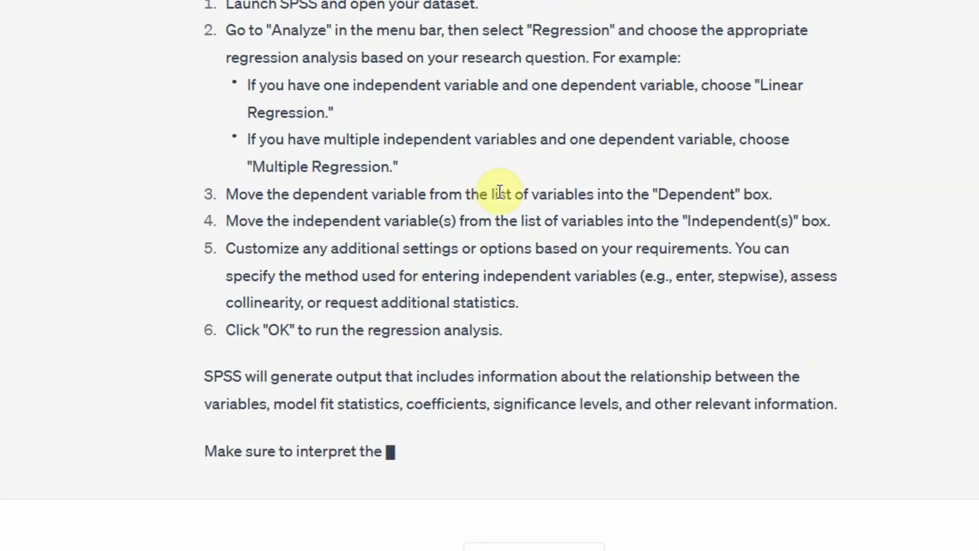
scroll(500, 195, "up", 4)
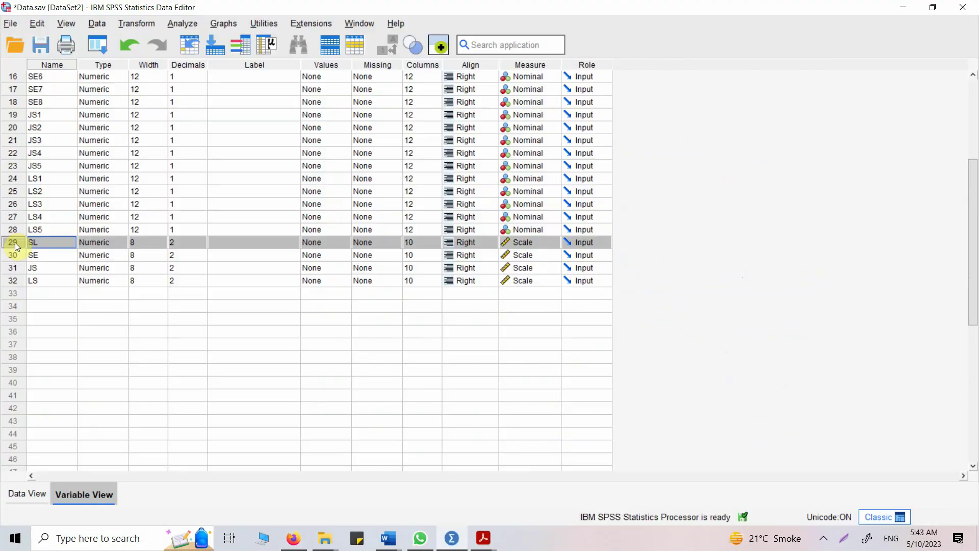
left_click_drag(14, 242, 18, 282)
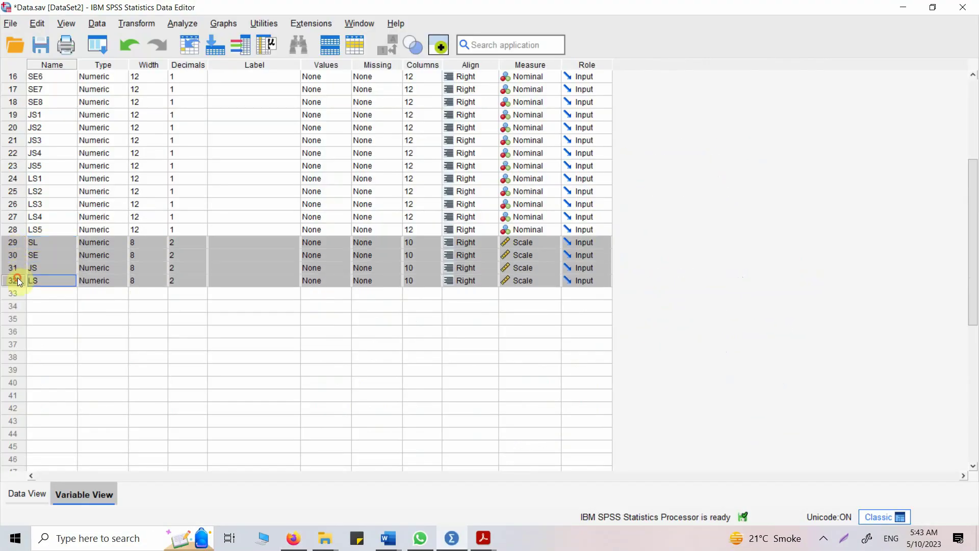
left_click(54, 248)
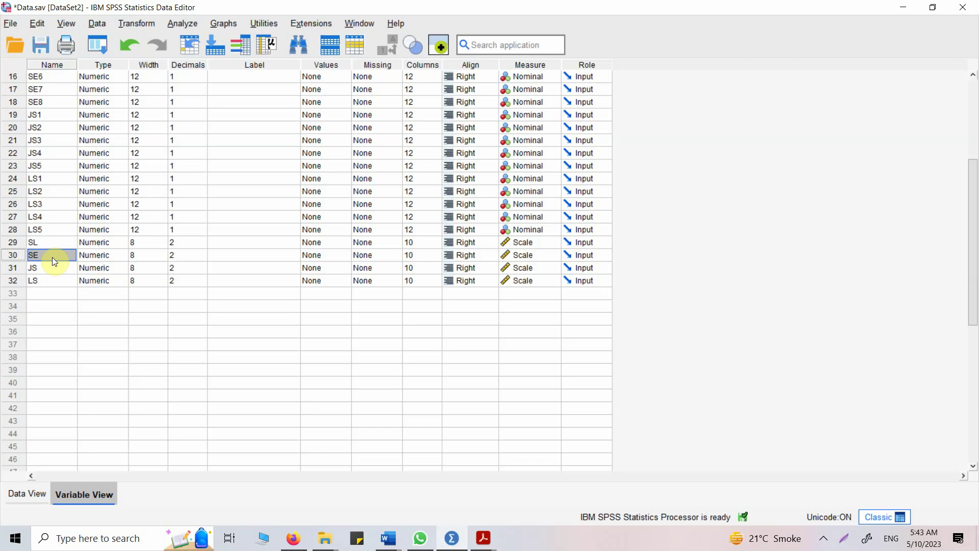
double_click(52, 264)
left_click(49, 280)
scroll(176, 197, "up", 5)
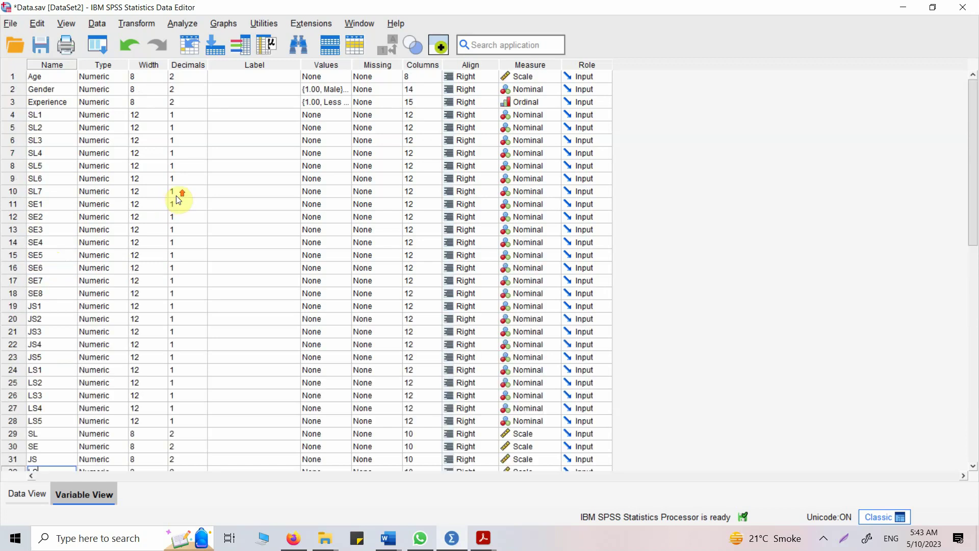
left_click_drag(13, 115, 19, 195)
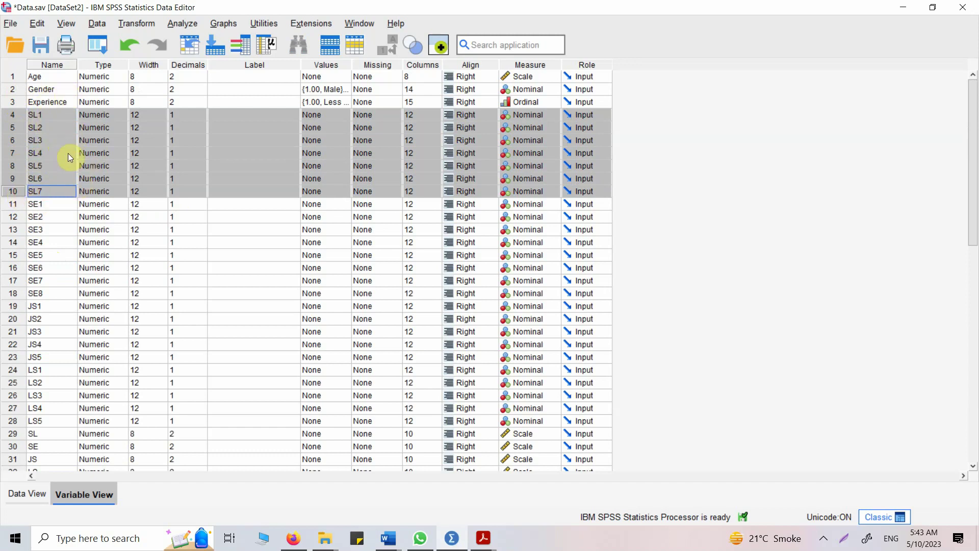
scroll(102, 356, "down", 5)
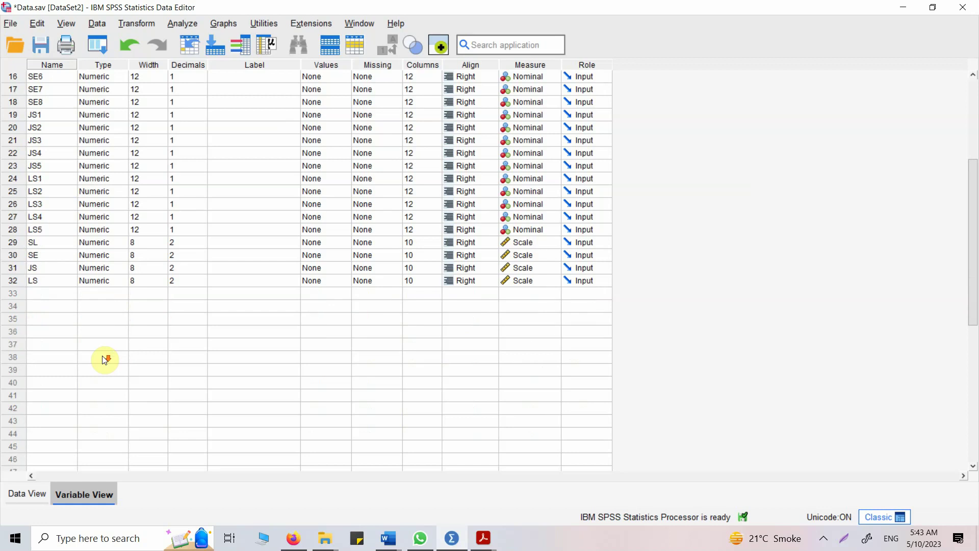
left_click(18, 244)
left_click(34, 242)
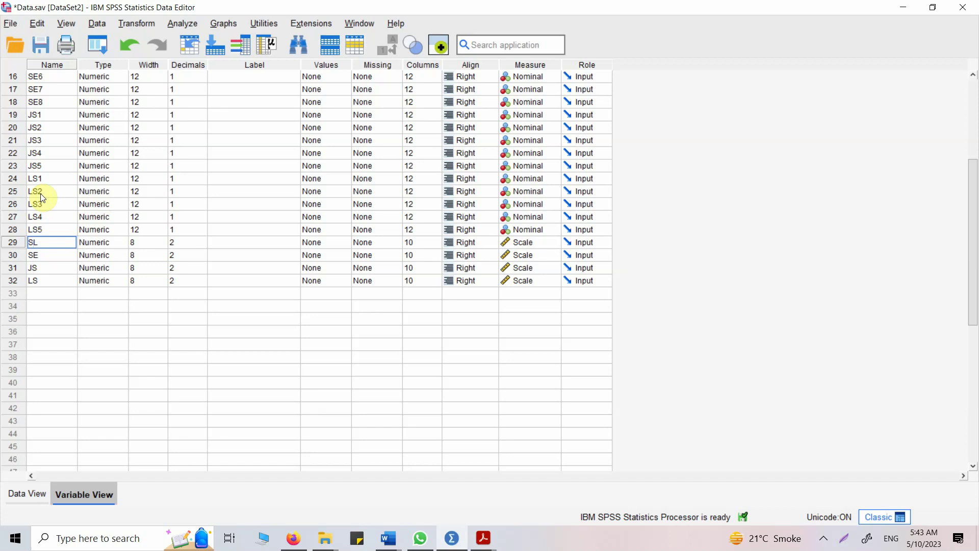
scroll(43, 198, "up", 5)
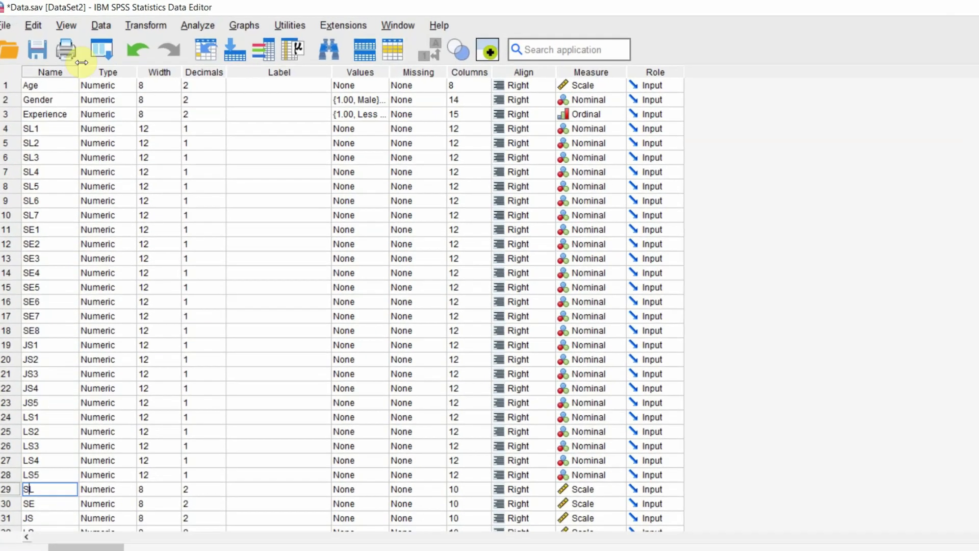
In Compute Variable, enter the expression Mean(SL1,…,SL7) and correct the SL# typo to SL3
left_click(134, 25)
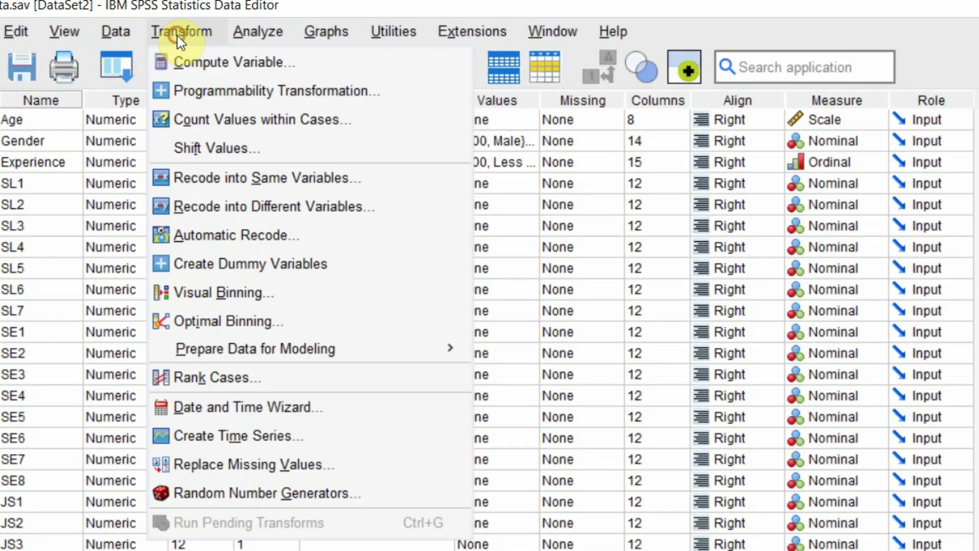
left_click(184, 61)
left_click(274, 112)
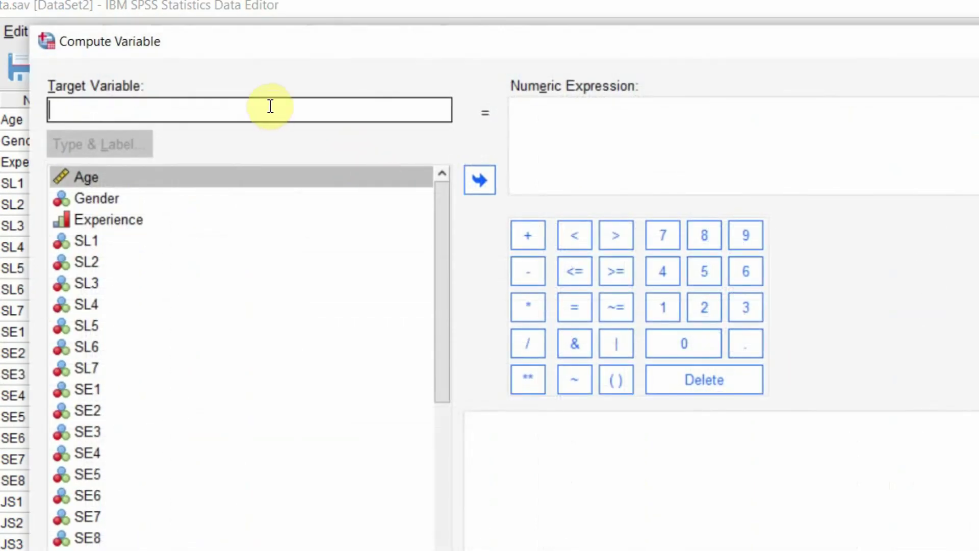
type("SL")
left_click(645, 138)
type("M")
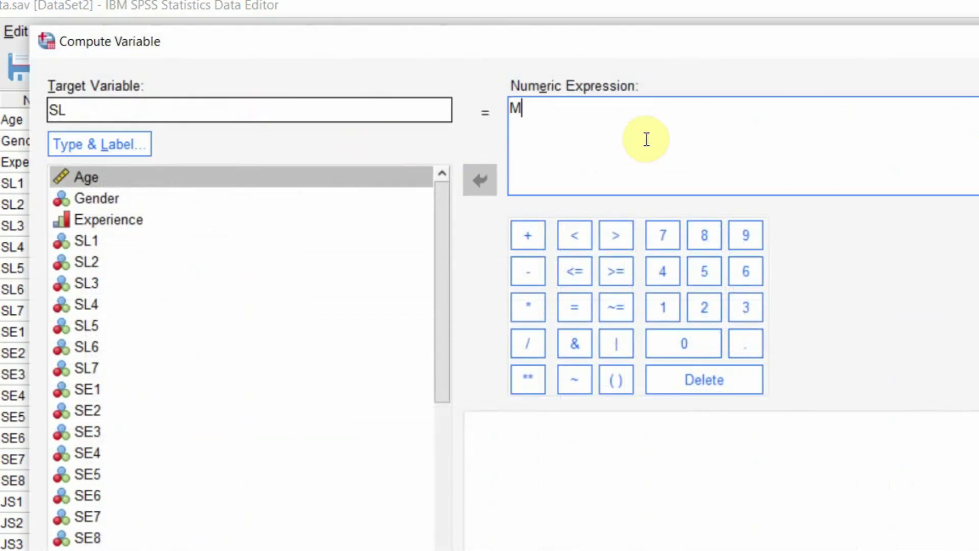
type("ean()")
key("Left")
type("SL1,SL2")
type(",SL#,SL$,")
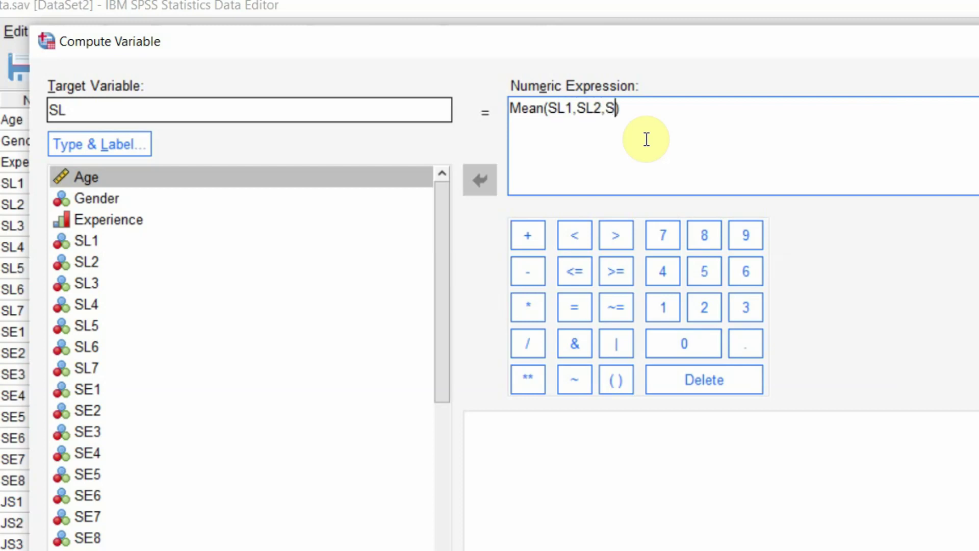
type("SL5,SL")
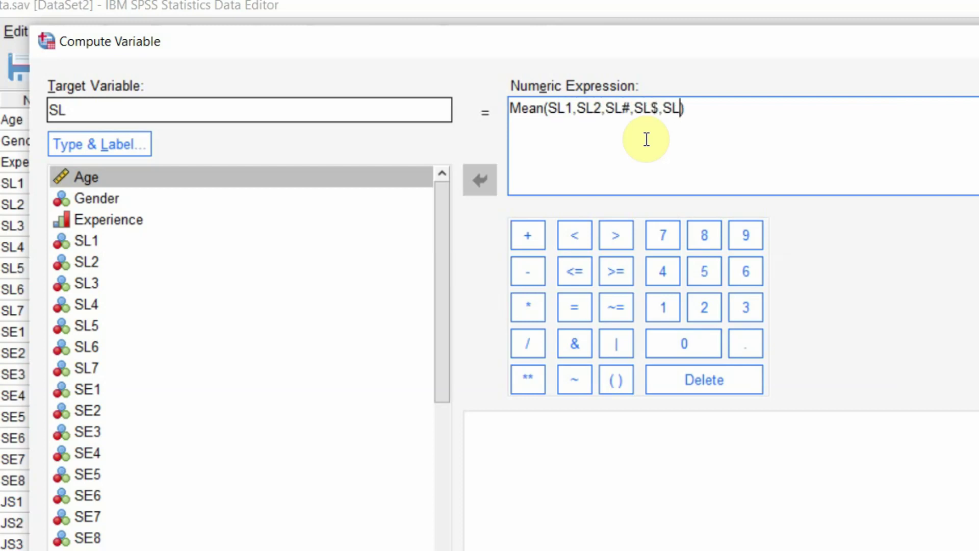
type("6,SL7")
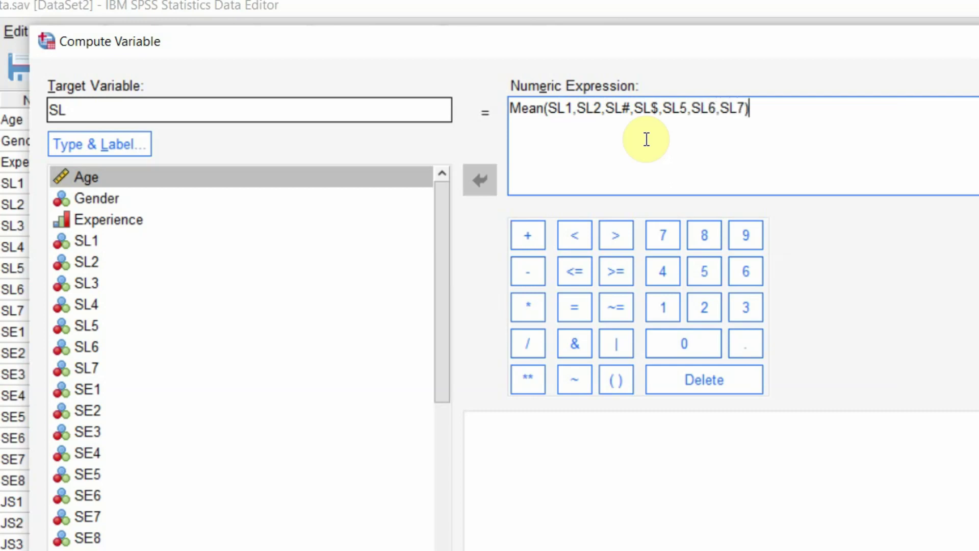
left_click(622, 108)
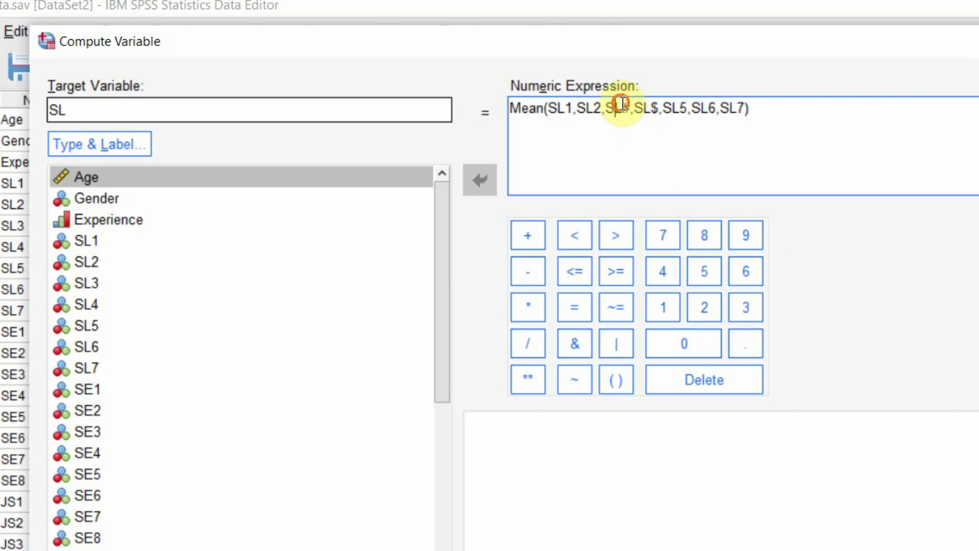
key("shift+Right")
type("3")
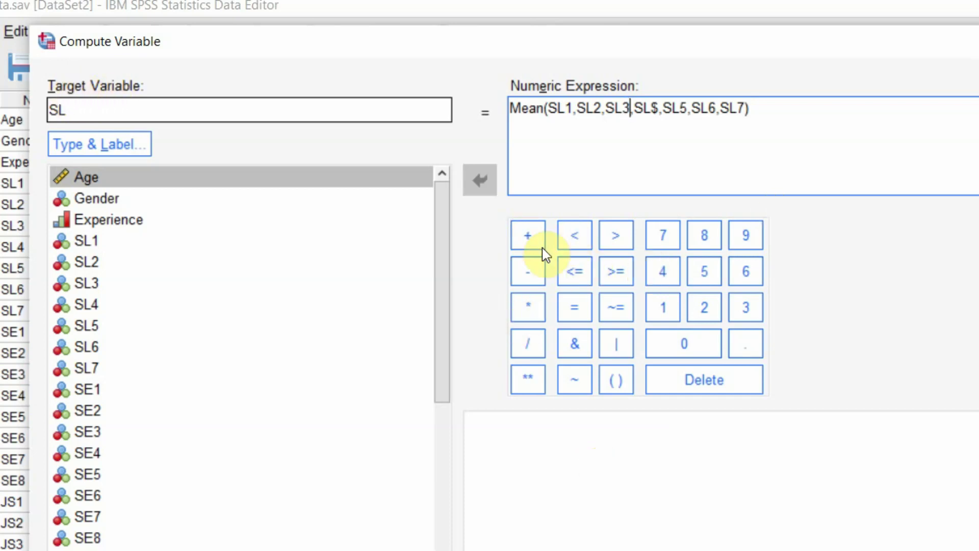
Name the target SLL, fix the SL$ typo to SL4 after the error, and run the computation
left_click(259, 113)
type("SLL")
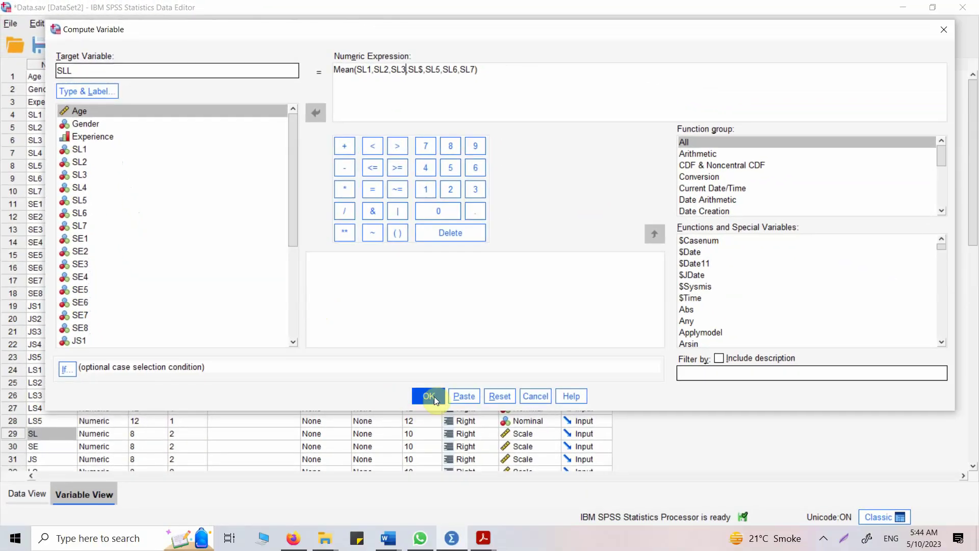
left_click(434, 396)
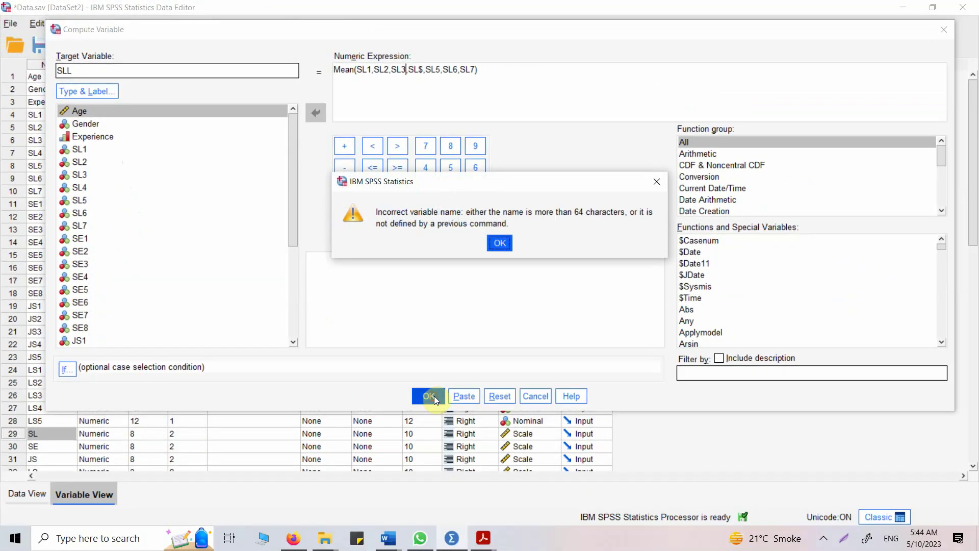
left_click(501, 243)
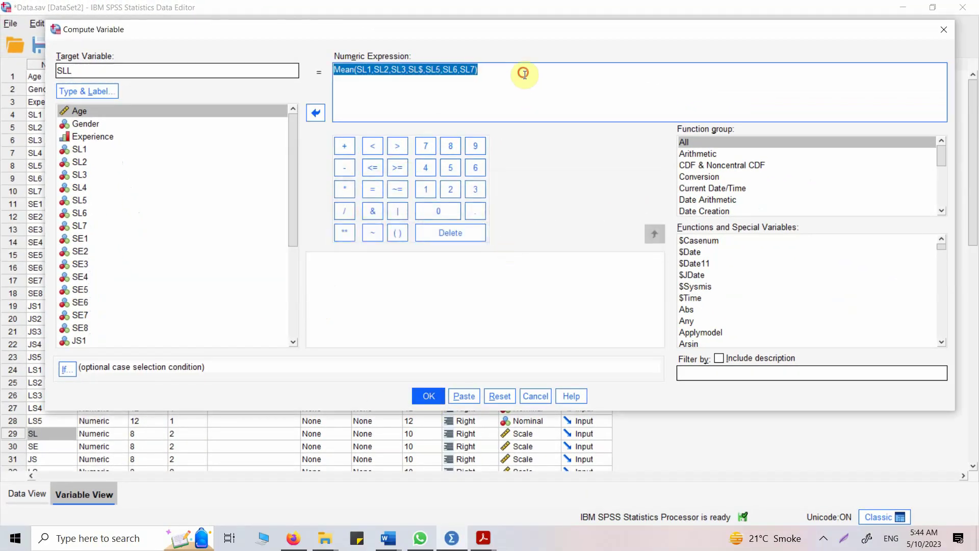
left_click(561, 76)
key("Left")
key("Left")
key("Left")
key("Left")
key("Left")
key("Left")
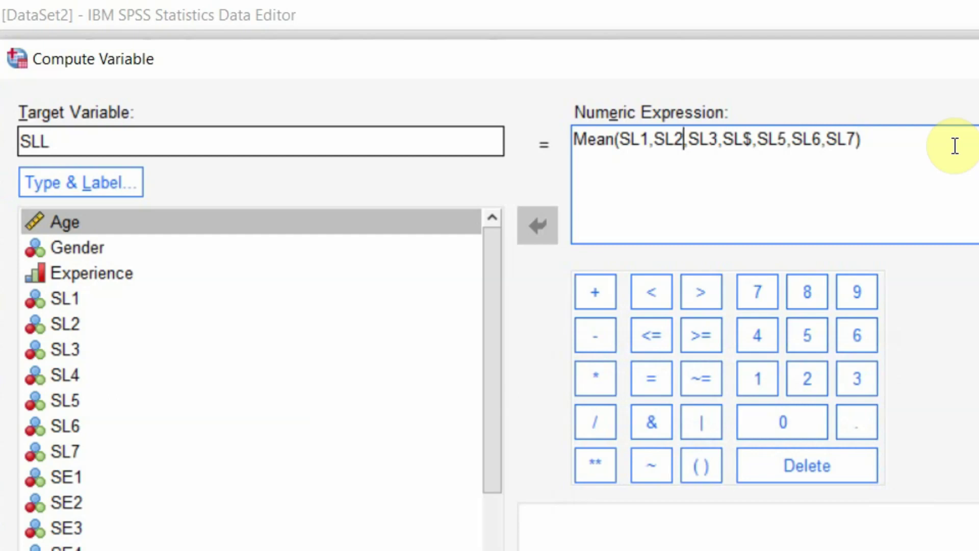
key("Right")
key("Right")
key("Right")
key("Right")
key("Right")
key("Left")
key("shift+Right")
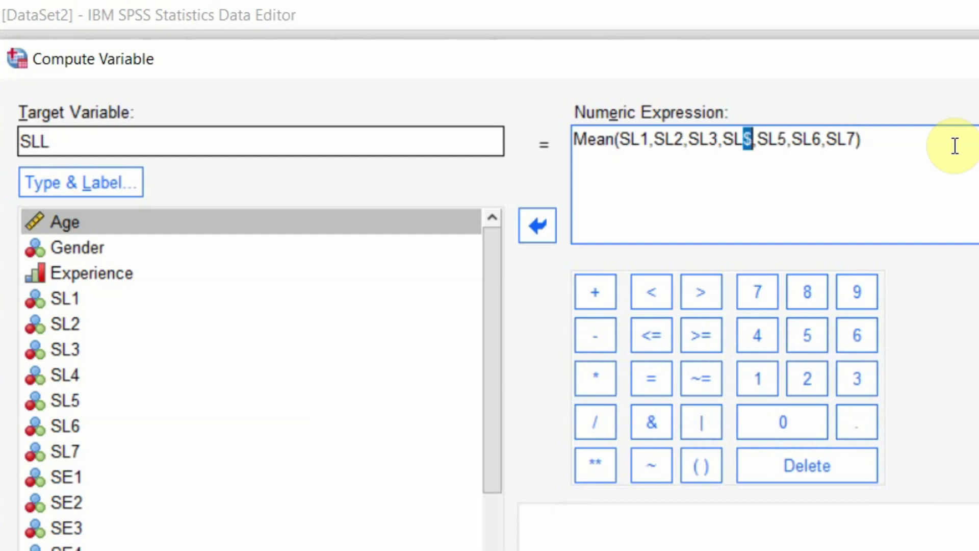
type("4")
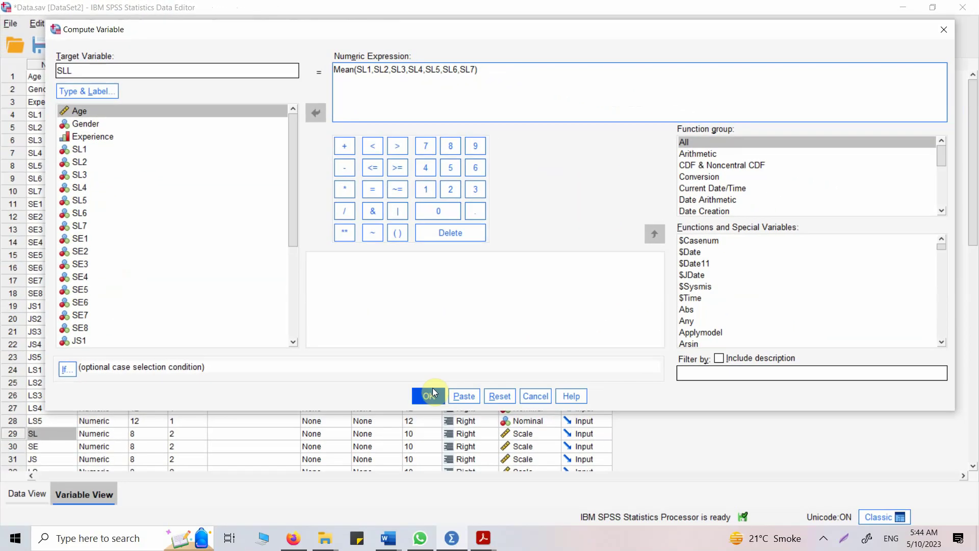
left_click(433, 393)
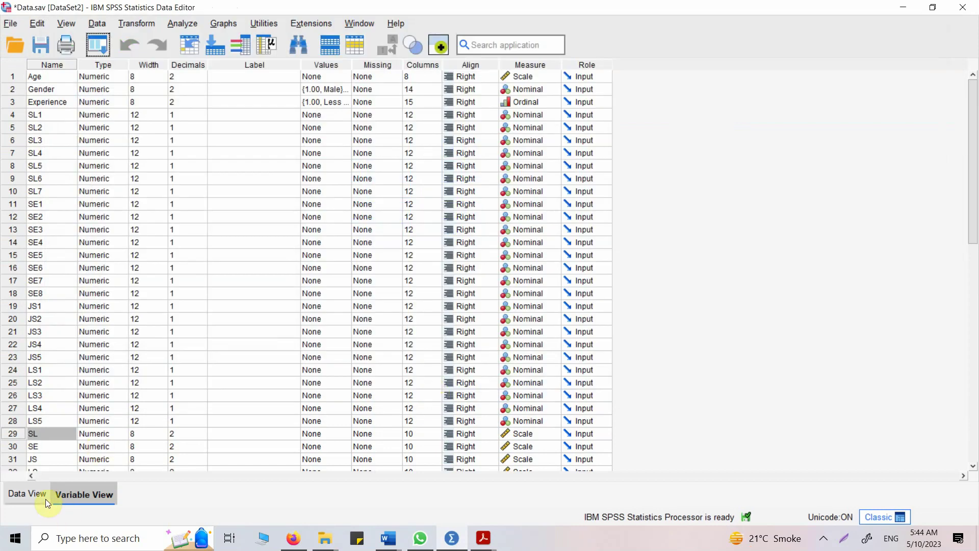
Switch to Data View and inspect the SLL values for the first few cases
scroll(97, 414, "down", 7)
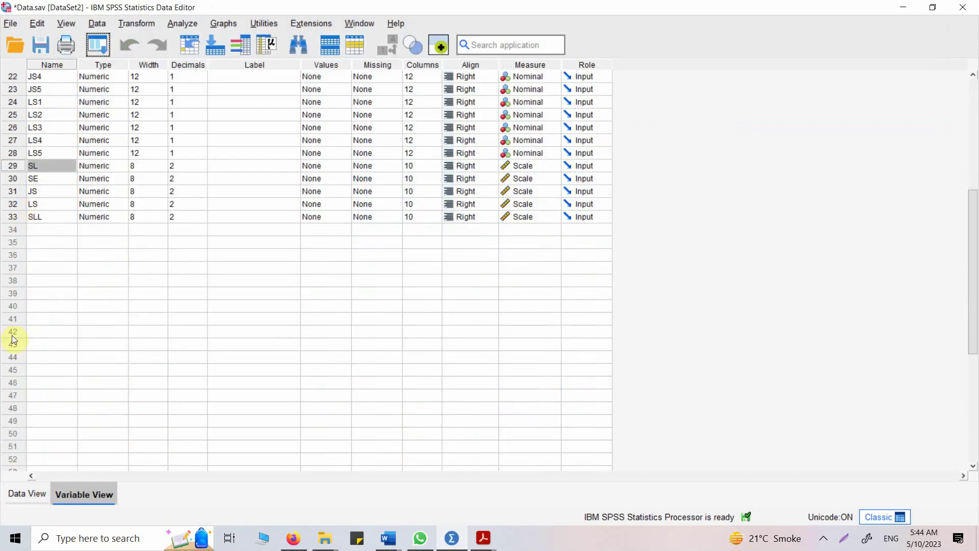
left_click(20, 492)
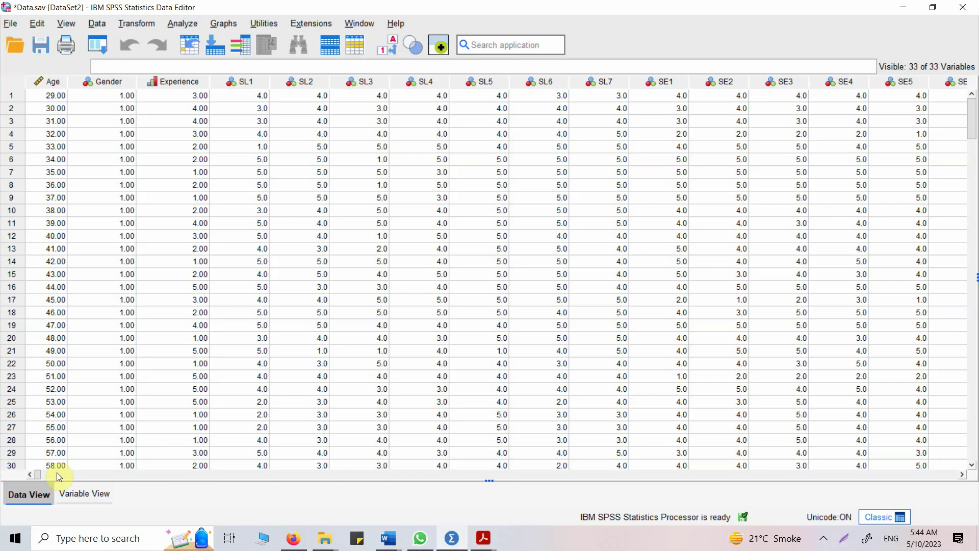
left_click_drag(42, 477, 830, 492)
left_click(675, 94)
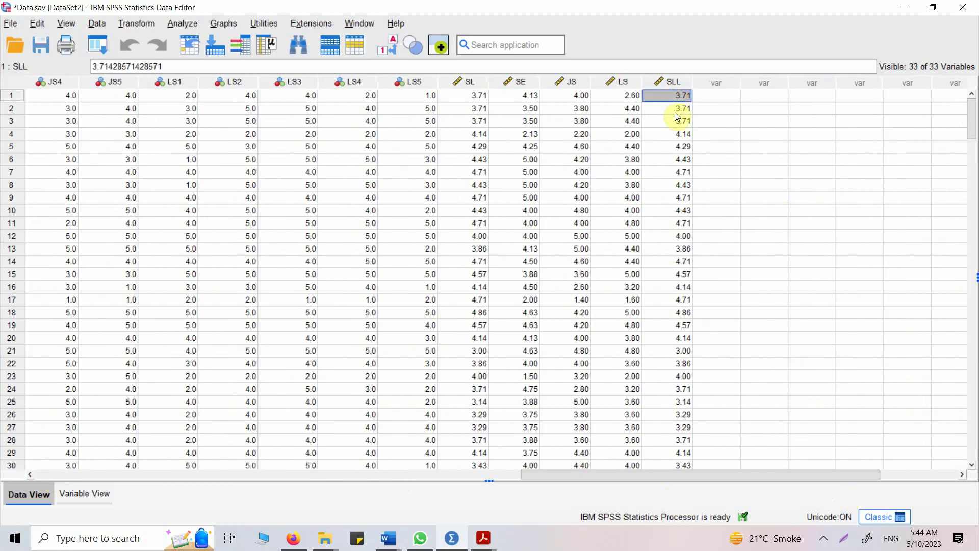
left_click(674, 110)
left_click(675, 146)
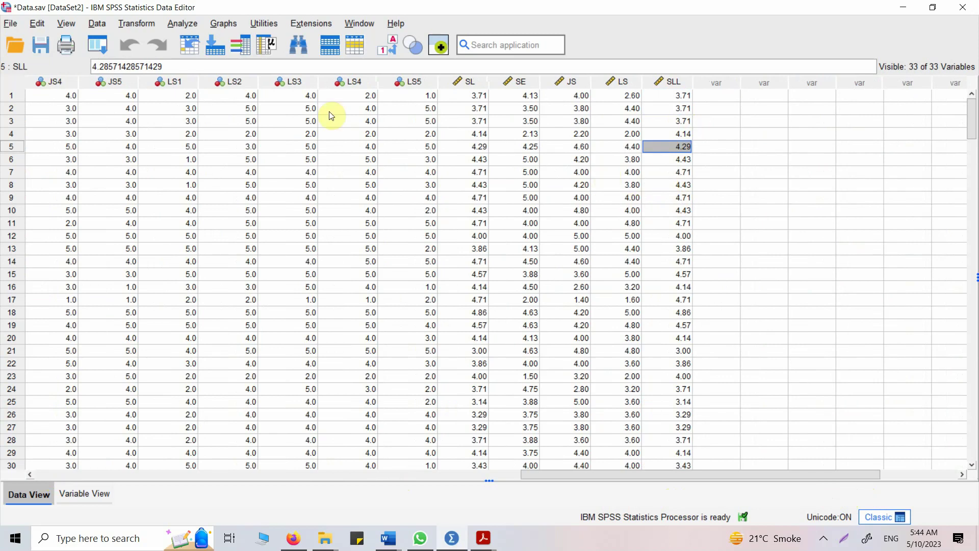
left_click(663, 94)
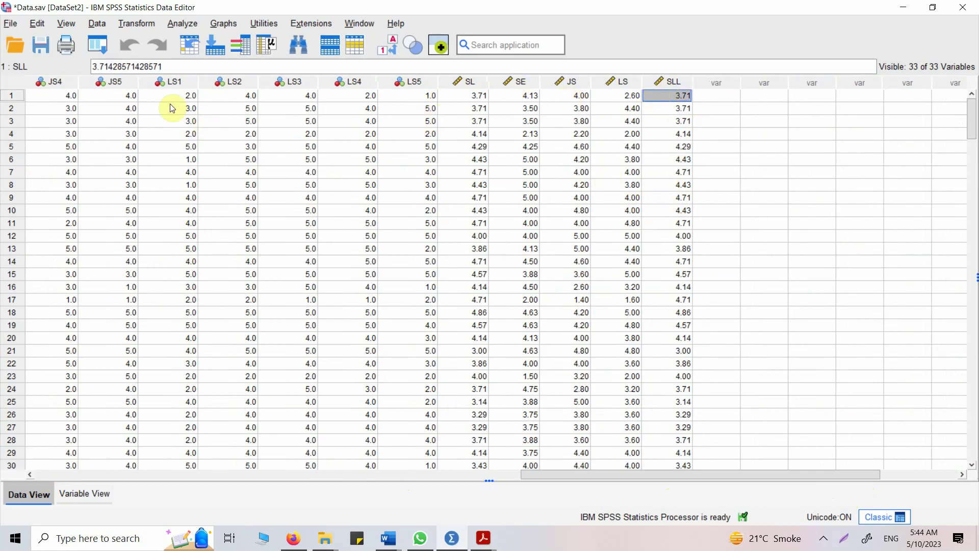
Clear the SLL variable column and save Data.sav
left_click(658, 83)
right_click(658, 83)
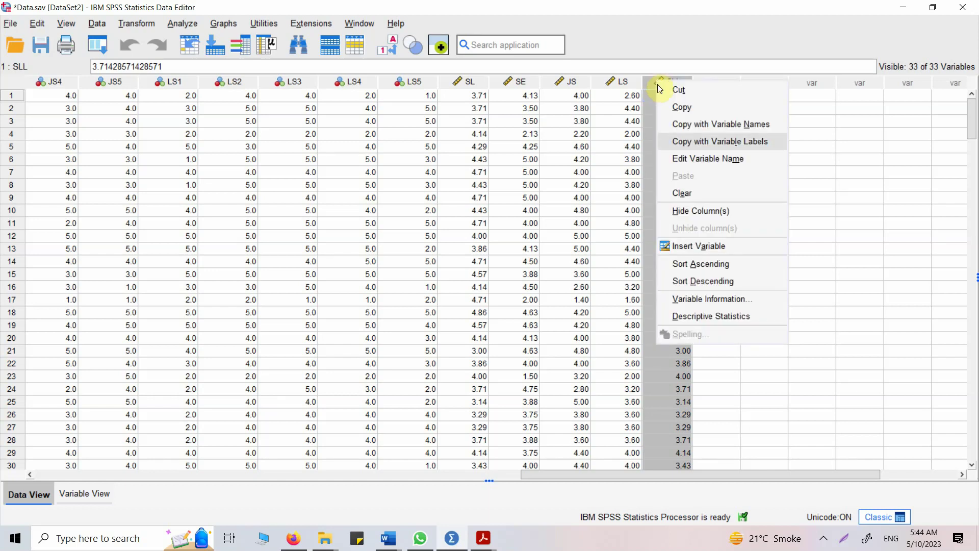
left_click(691, 193)
left_click(40, 45)
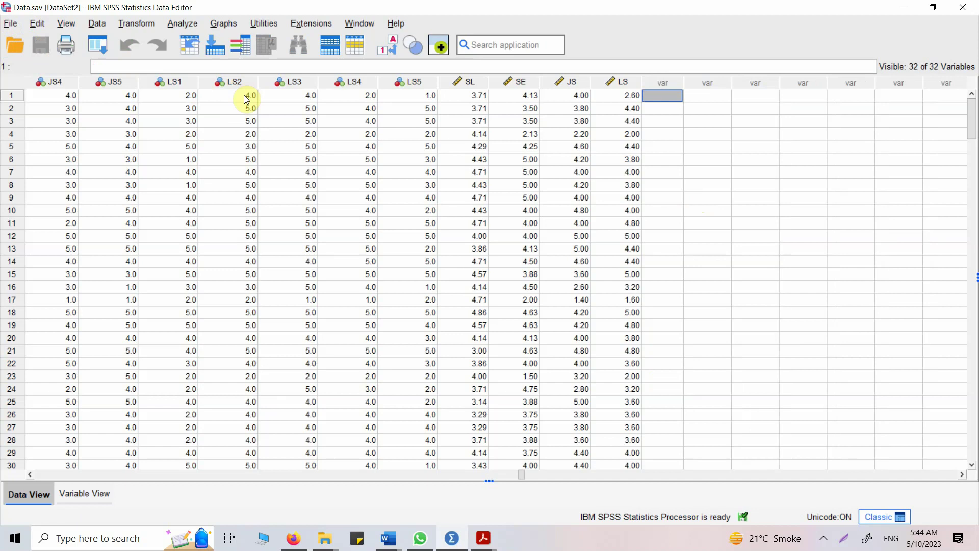
left_click(452, 540)
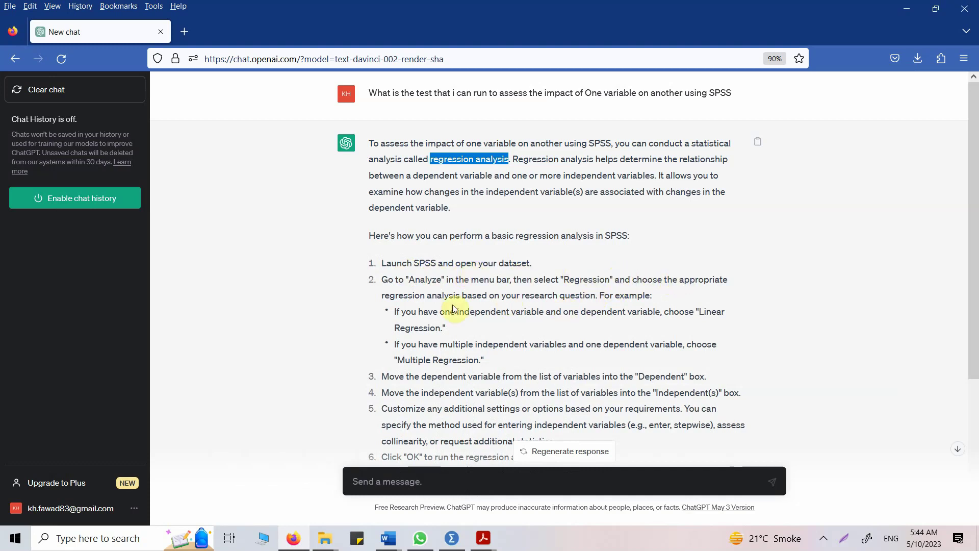
left_click(452, 538)
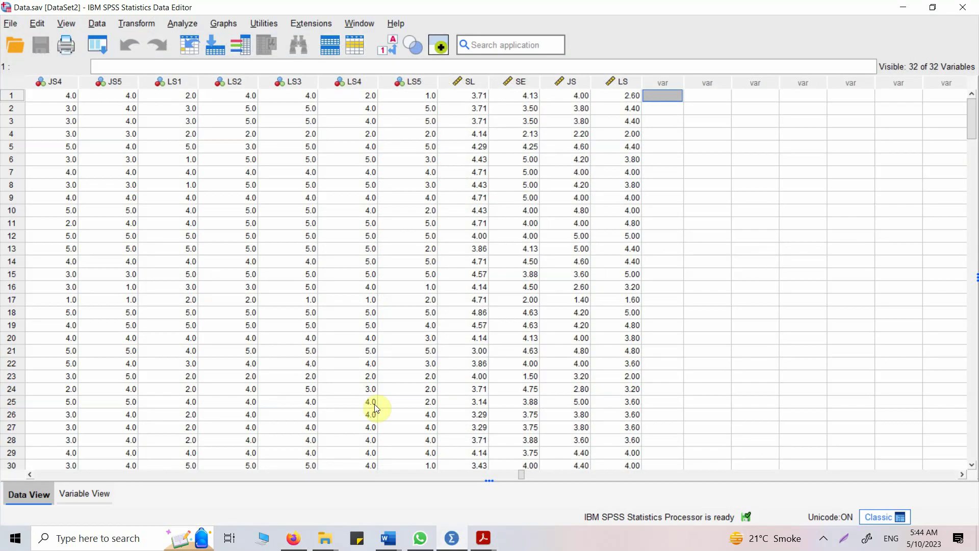
Run a linear regression with LS as the dependent and SL as the independent variable
left_click(186, 22)
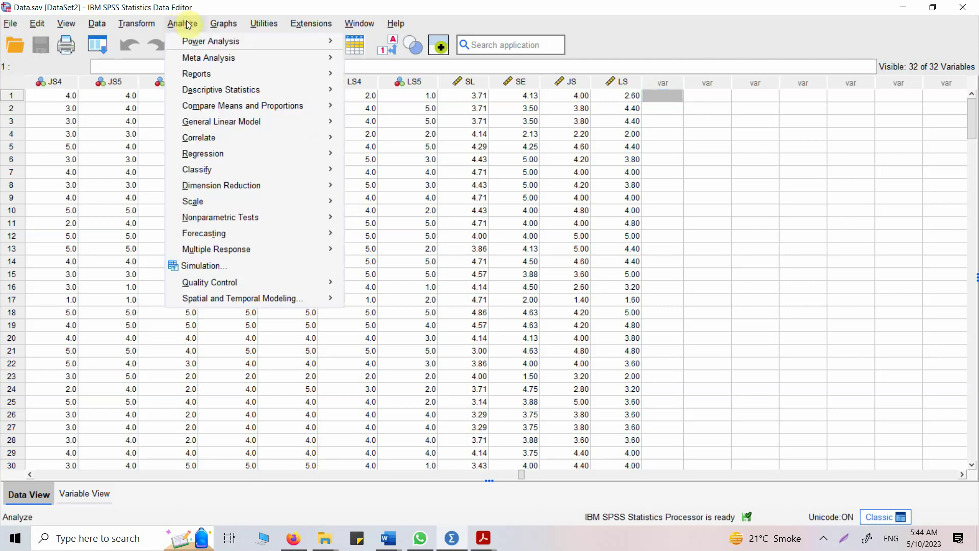
mouse_move(317, 155)
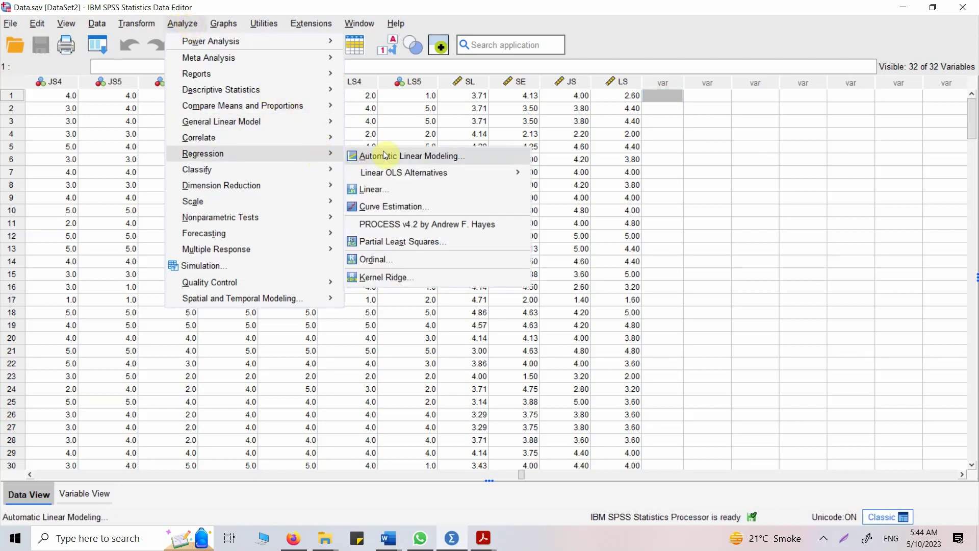
left_click(397, 185)
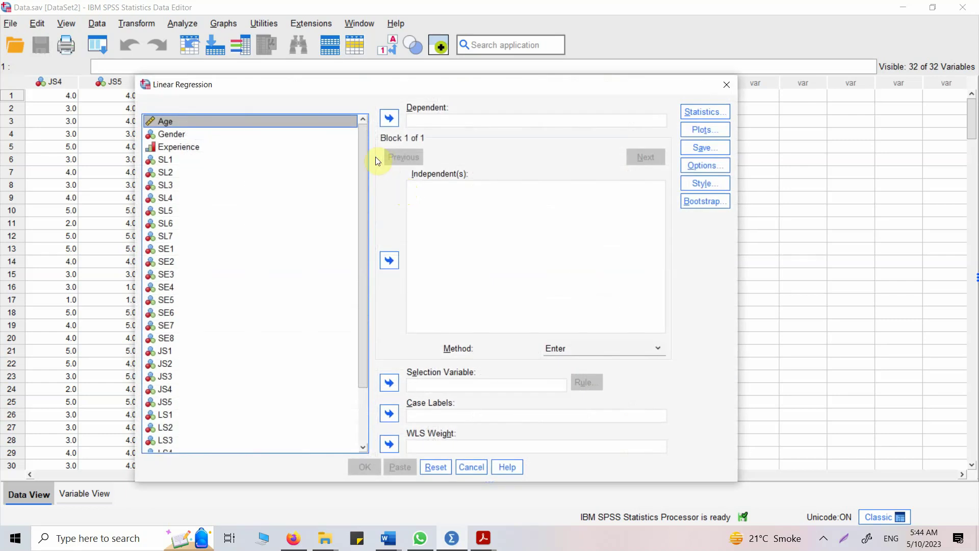
scroll(371, 238, "down", 2)
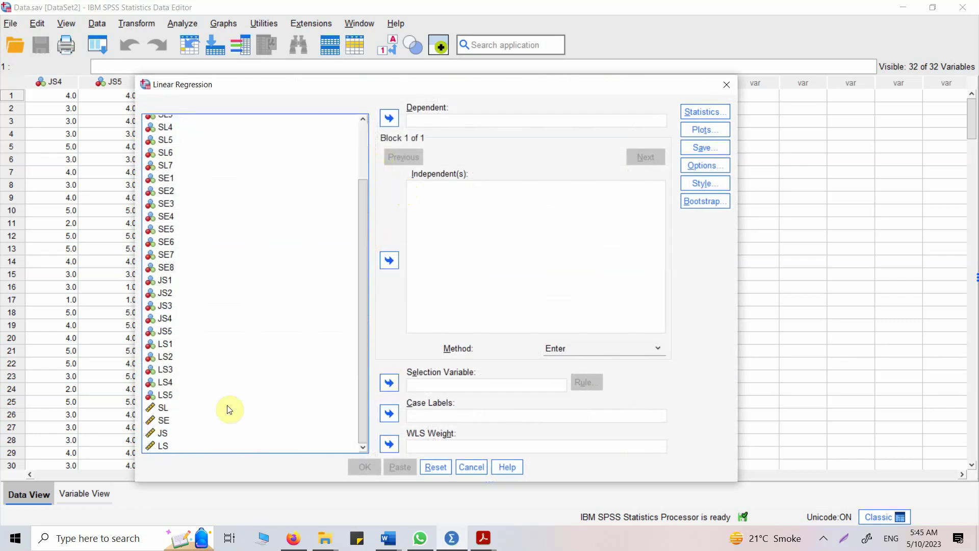
left_click(161, 446)
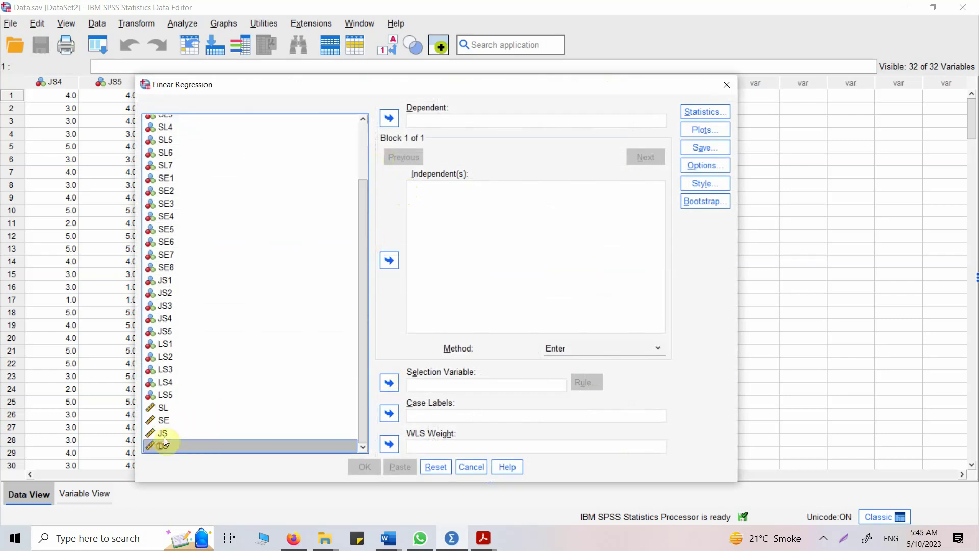
left_click(391, 120)
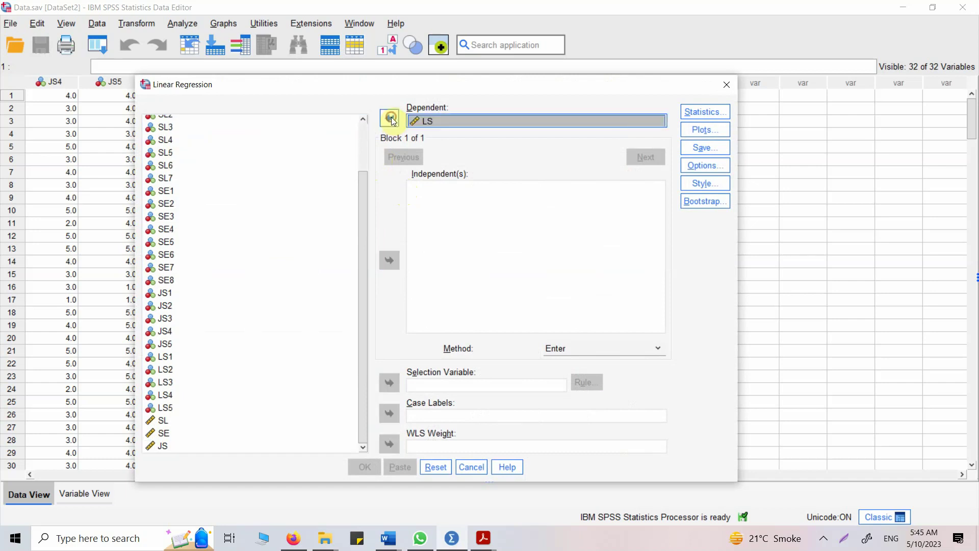
left_click(163, 418)
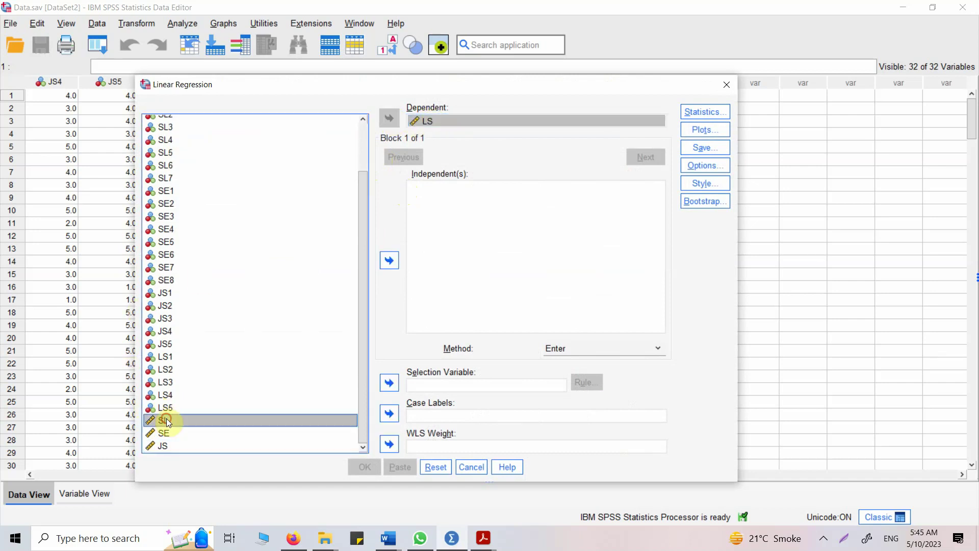
left_click(387, 263)
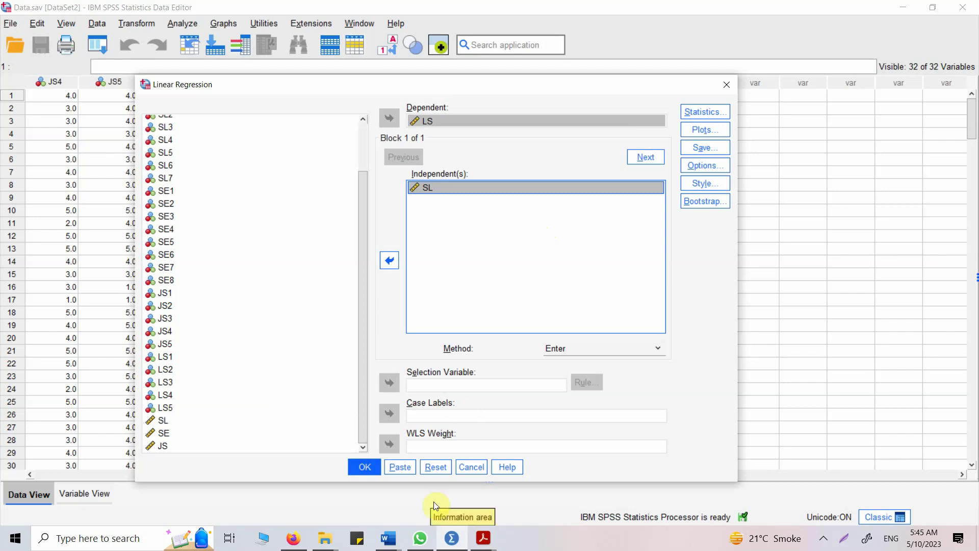
left_click(363, 467)
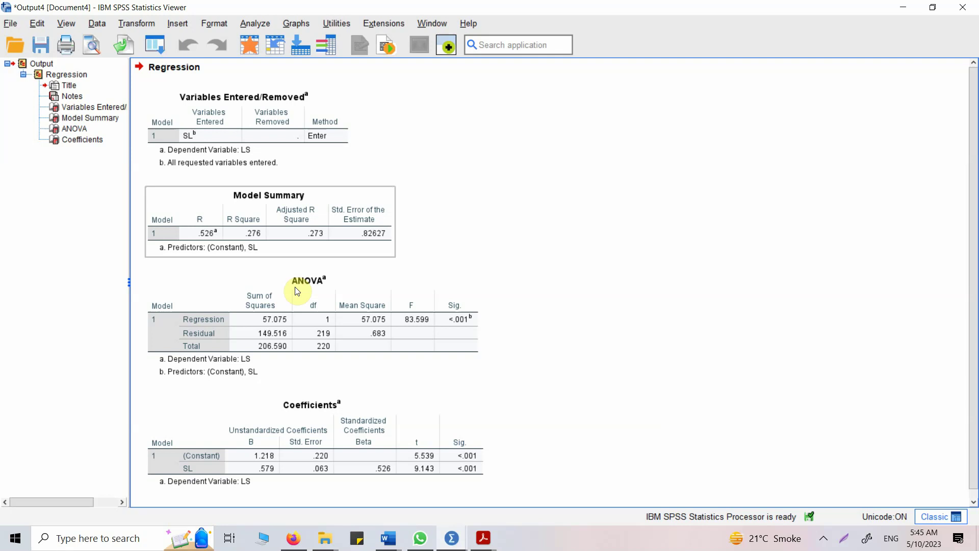
Select the Model Summary table in the SPSS output and switch to ChatGPT in Firefox
left_click(344, 199)
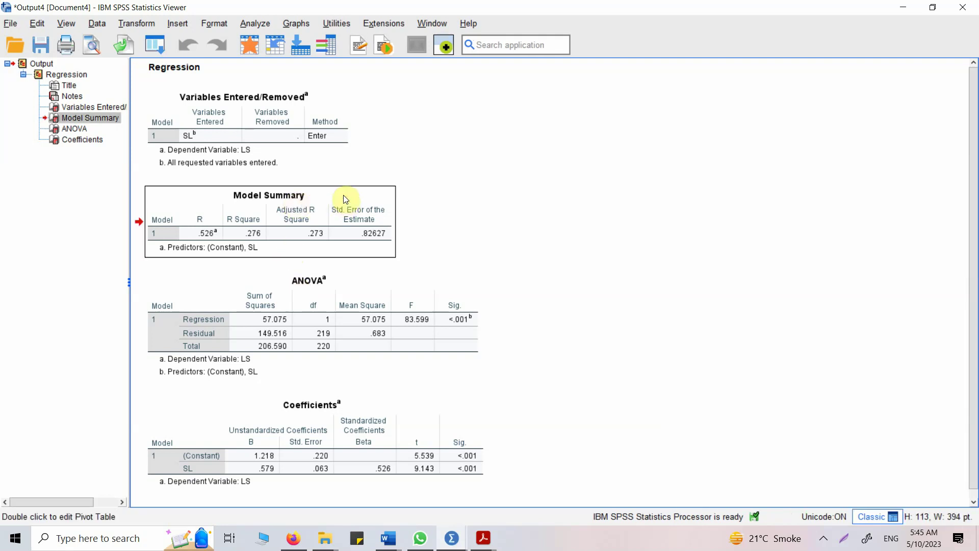
left_click(297, 537)
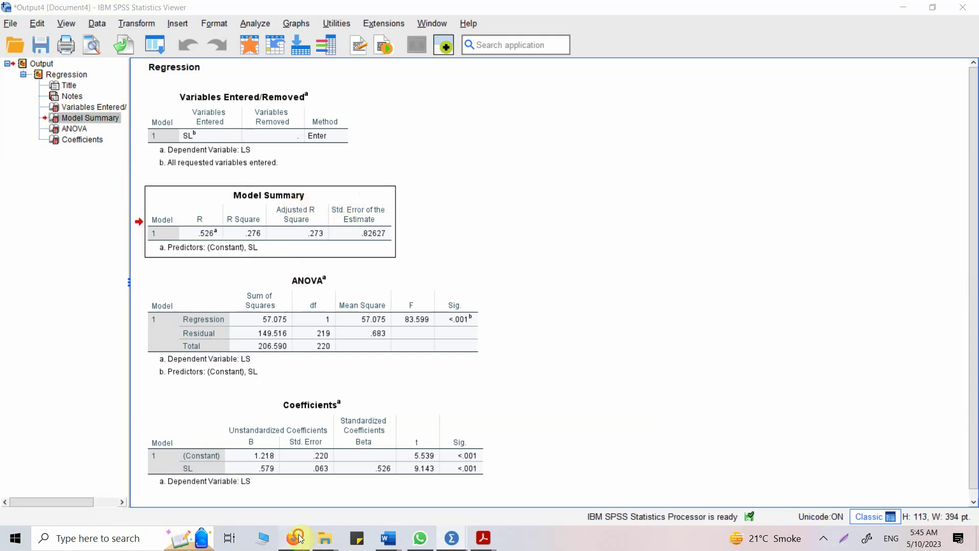
Draft a message asking ChatGPT to explain the SPSS results in APA style, pasting the Model Summary
left_click(408, 479)
type("I")
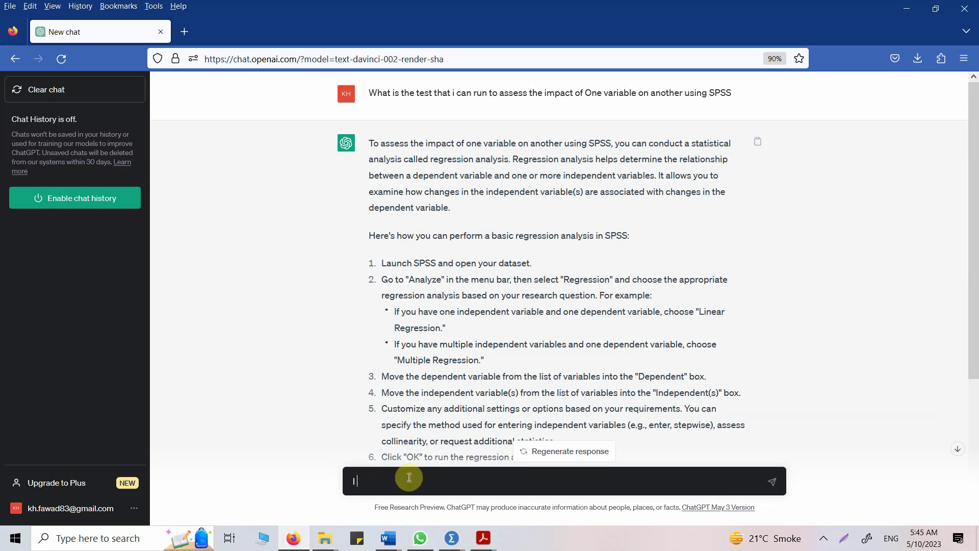
type(" got the following results from SPSS")
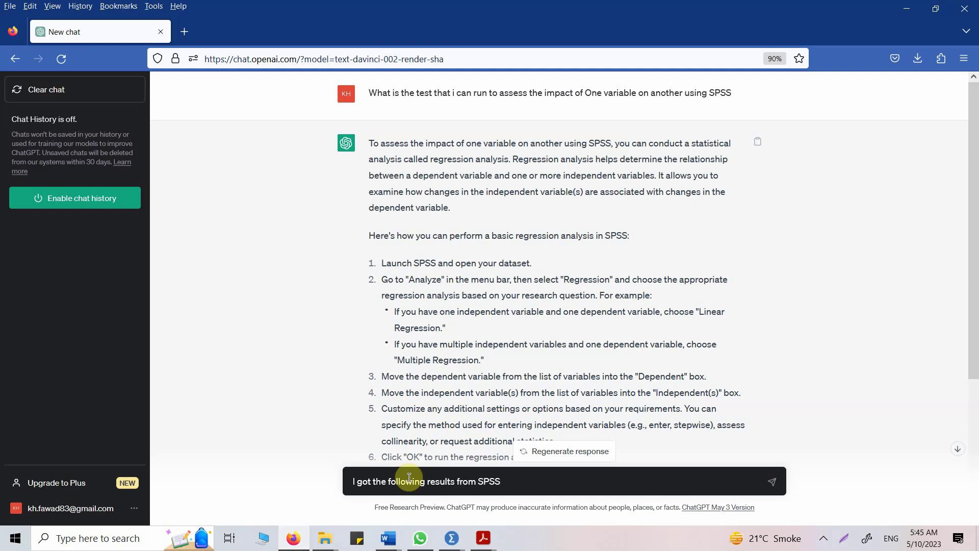
type(", can you explain them")
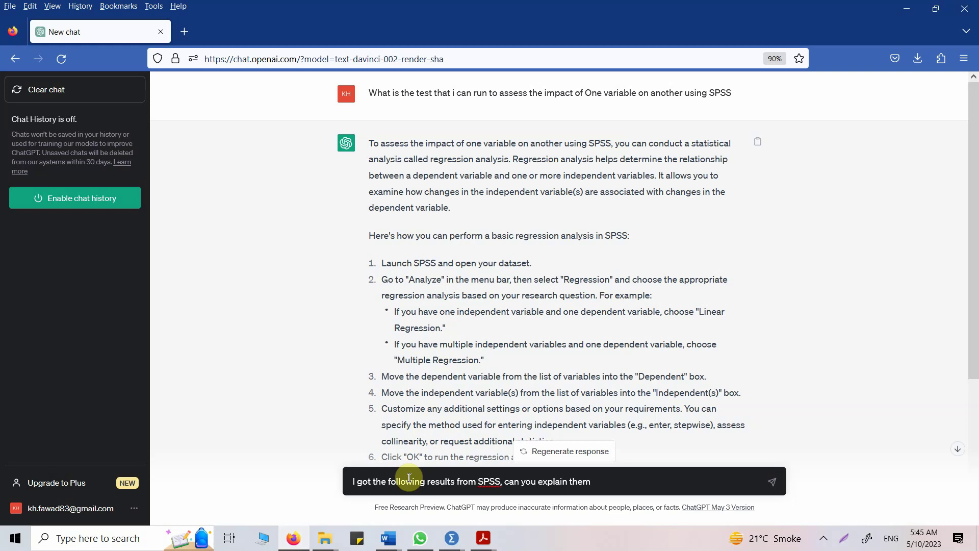
type(" and present then in SPS")
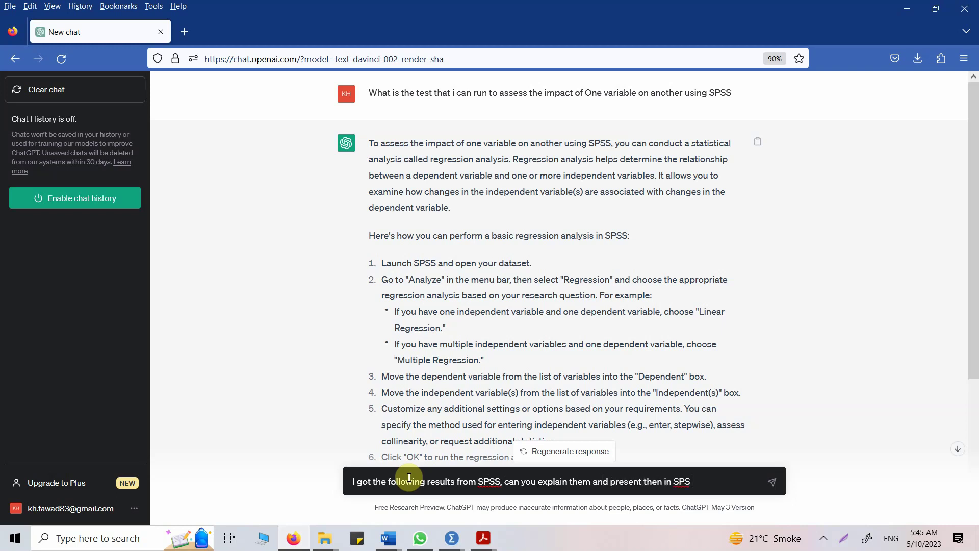
key("BackSpace")
key("BackSpace")
key("BackSpace")
type("APA style.")
key("shift+Return")
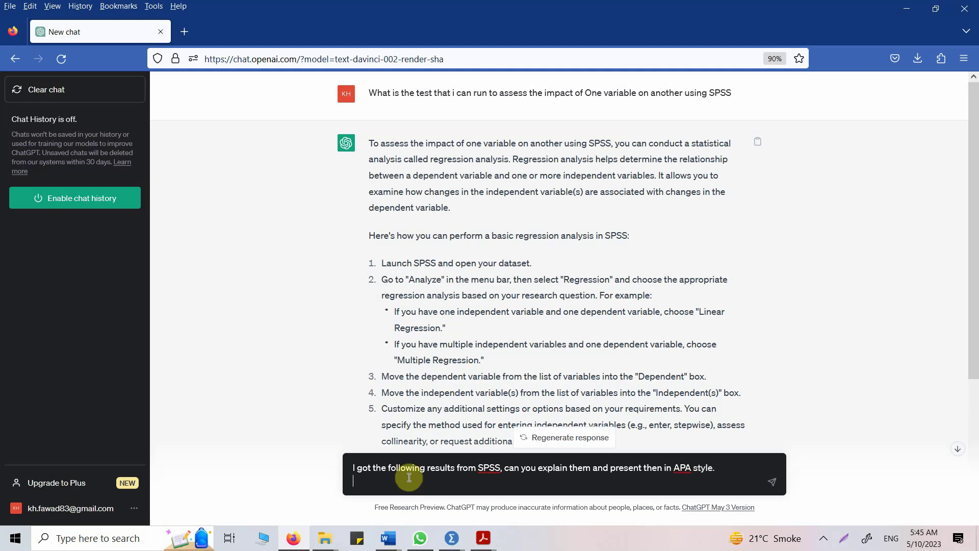
type("Following is the Model Summary.")
key("shift+Return")
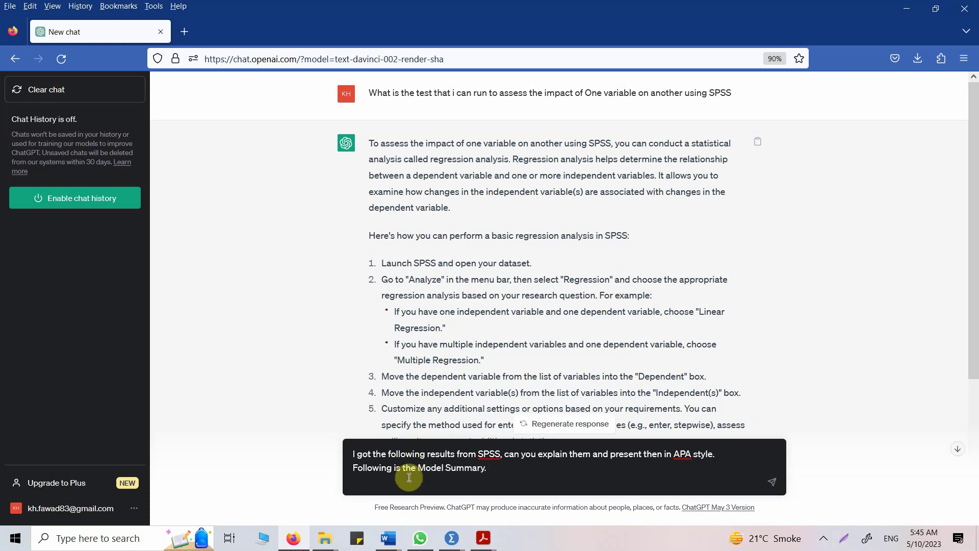
type("Model Summary Model\tR\tR Square\tAdjusted R Square\tStd. Error of the Estimate 1\t.526a\t.276\t.273\t.82627 a Predictors: (Constant), SL")
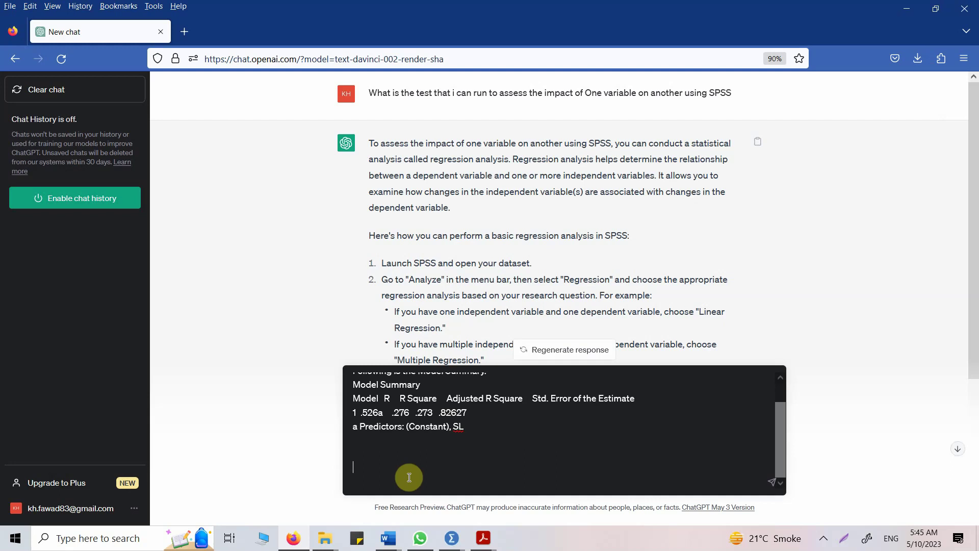
Add an opening line naming Servant Leadership as independent and Life Satisfaction as dependent variable
key("ctrl+Home")
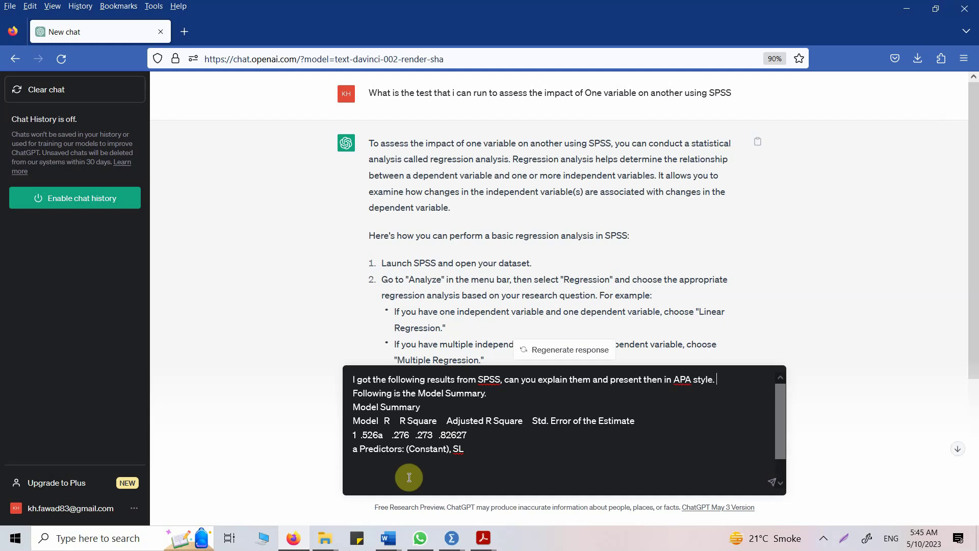
type("My Independent")
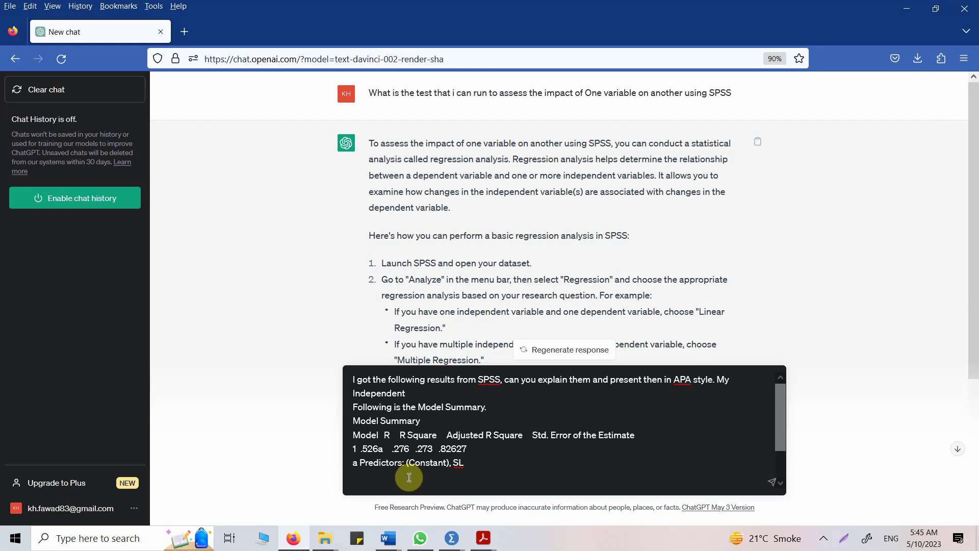
type(" Variable was Servant Leadership w")
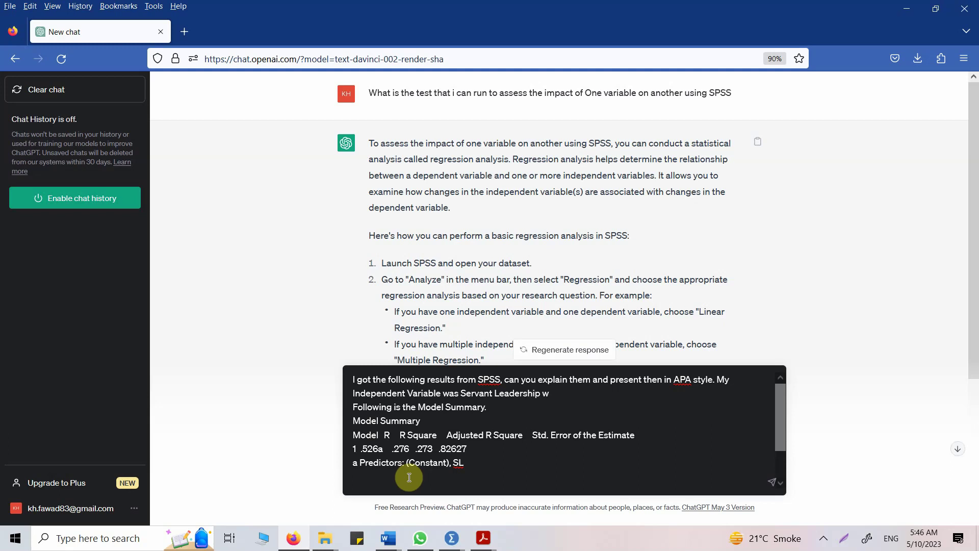
type("hereas the Dependent Varia")
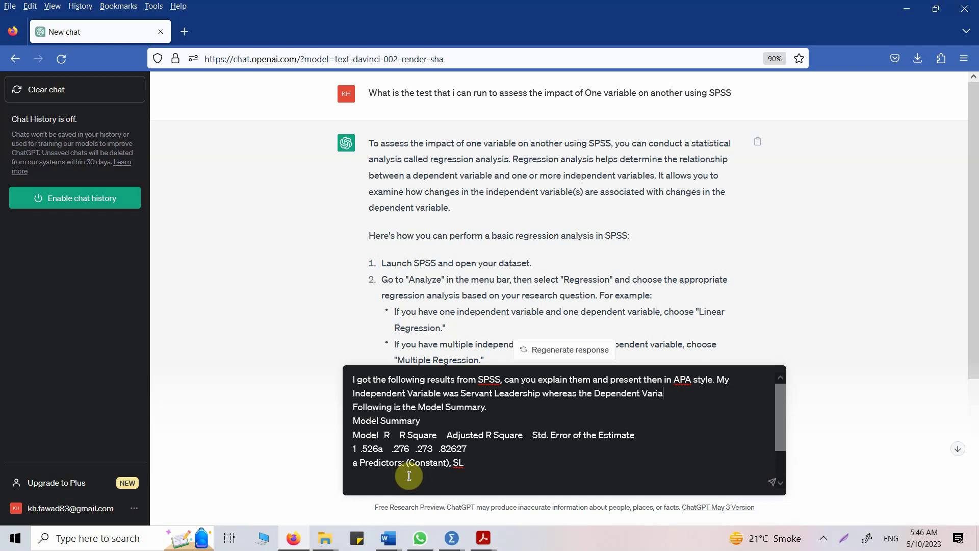
type("ble ")
type("was Life Satisfaction.")
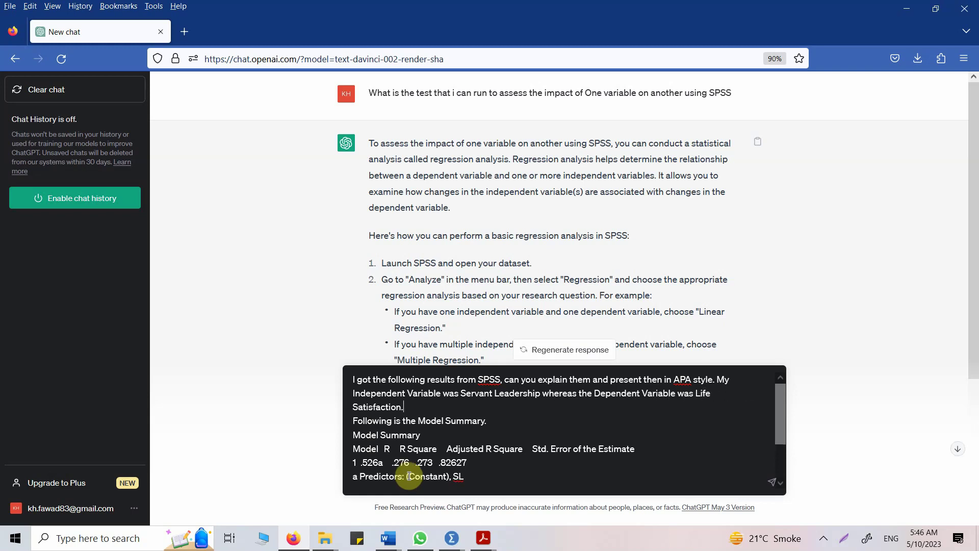
key("shift+Return")
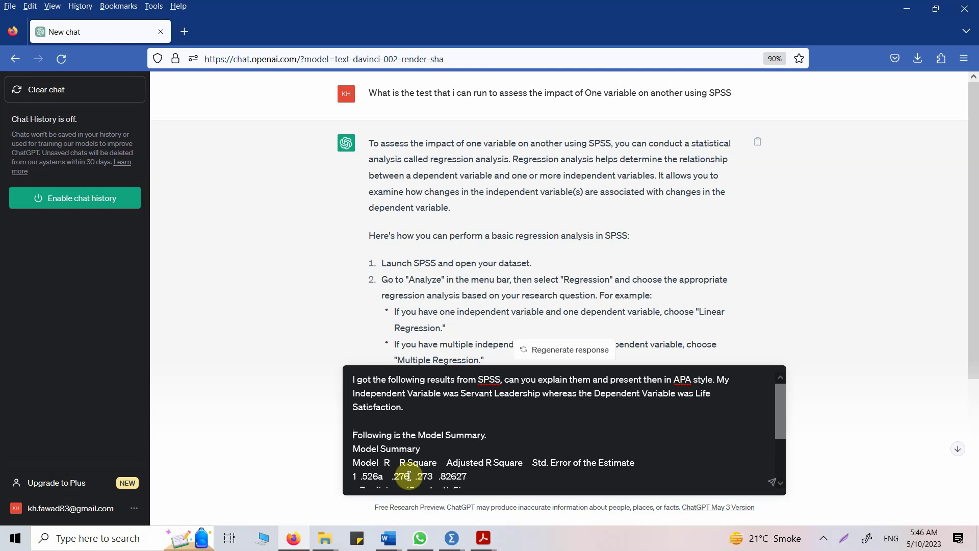
key("Down")
key("shift+Return")
scroll(408, 482, "down", 3)
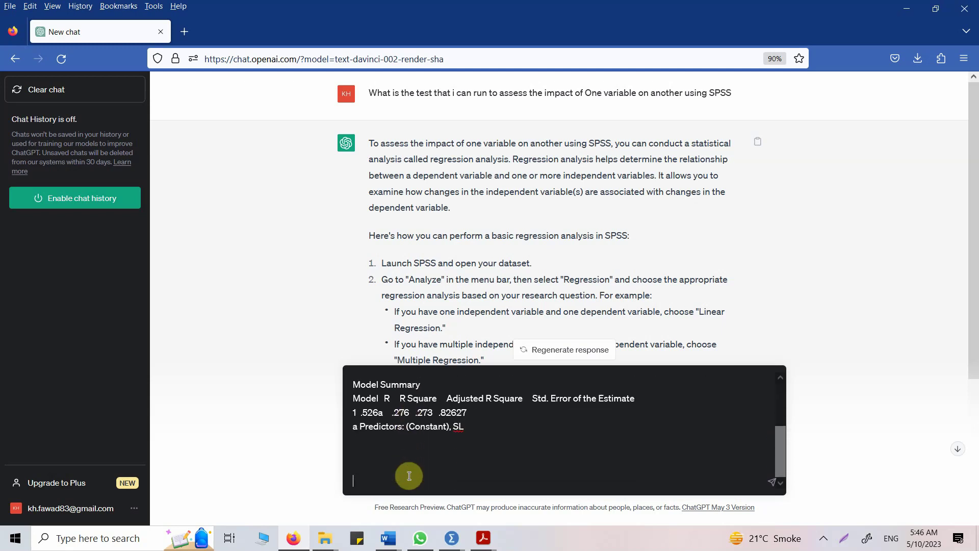
Copy the ANOVA table from SPSS and paste it under a 'Following is the ANOVA Table' heading
mouse_move(460, 538)
left_click(482, 495)
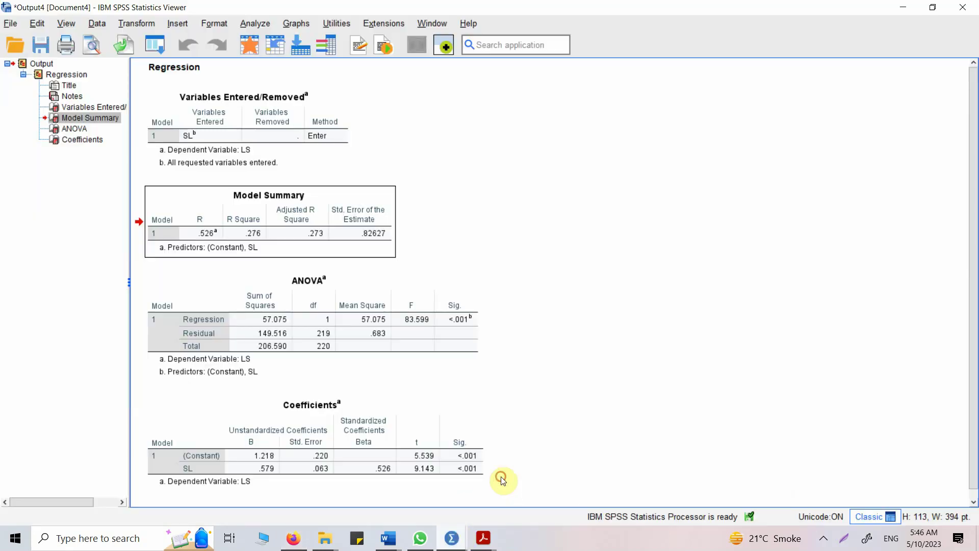
left_click(263, 282)
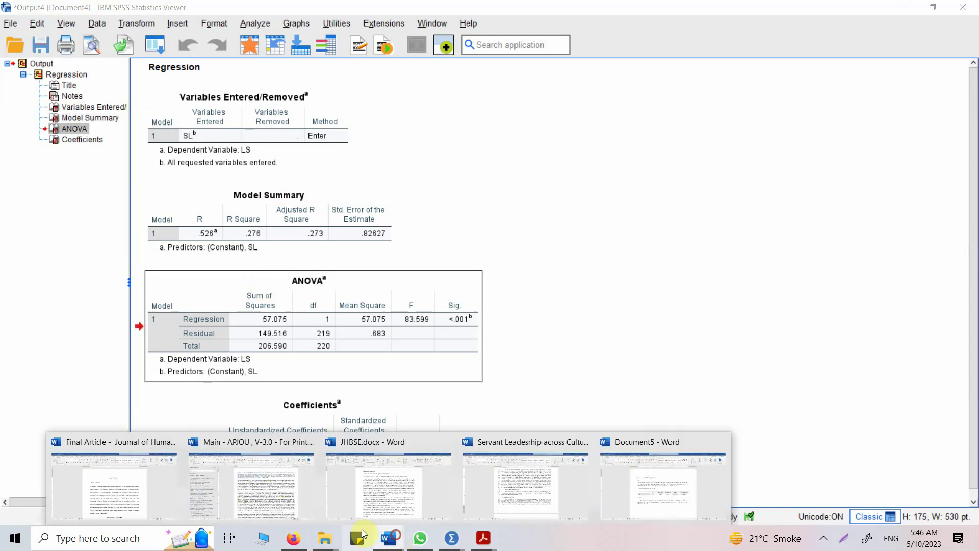
left_click(301, 539)
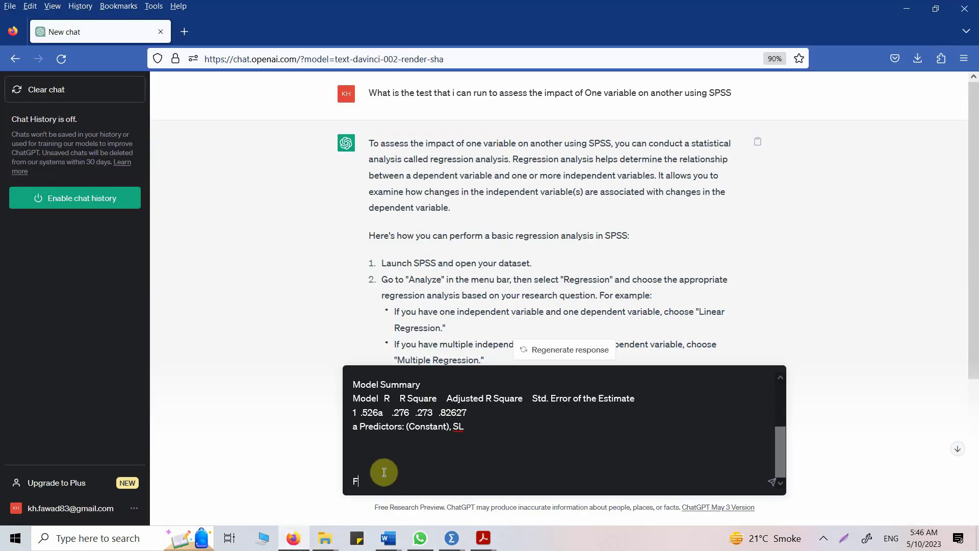
type("owing is the ANOVA Table")
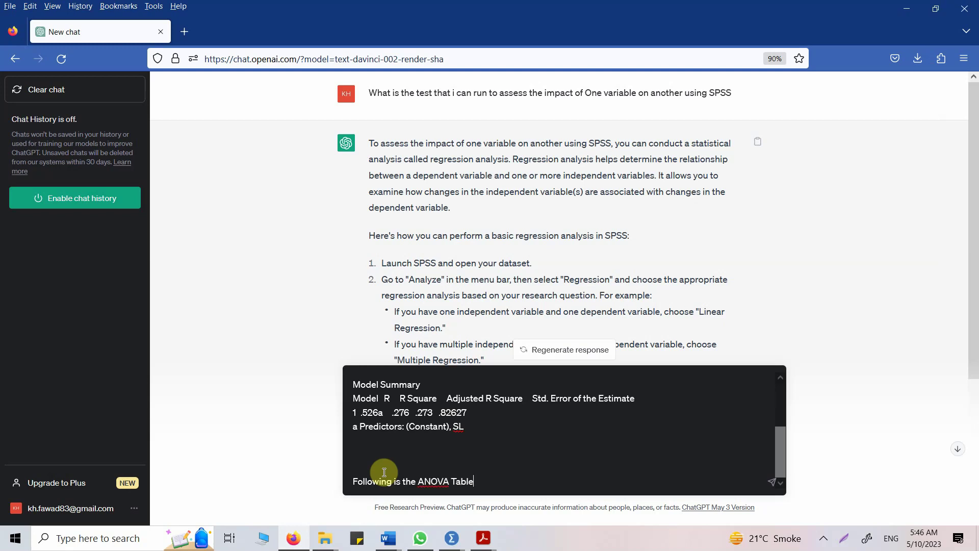
key("shift+Return")
key("ctrl+v")
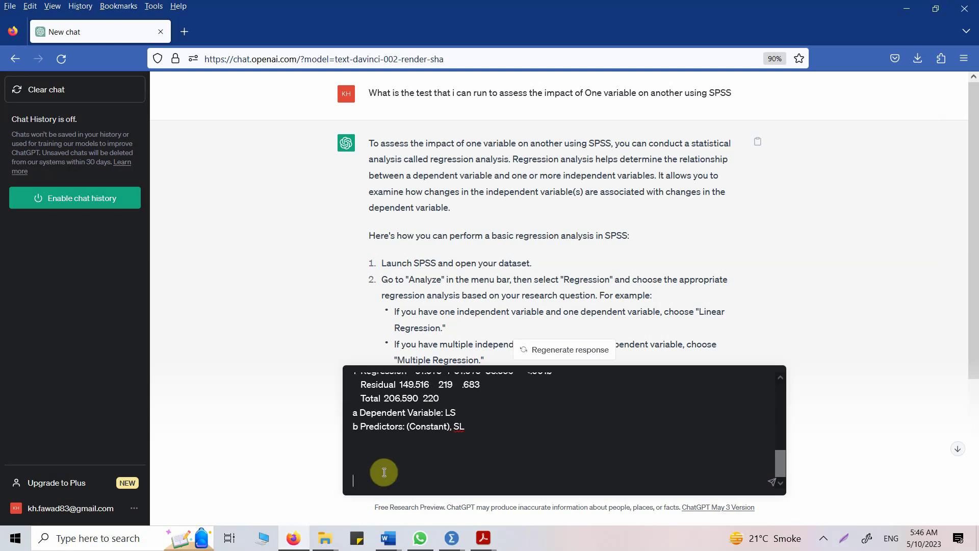
Copy the Coefficients table and paste it under a 'Following is the Coefficient Table' heading
mouse_move(451, 538)
left_click(497, 494)
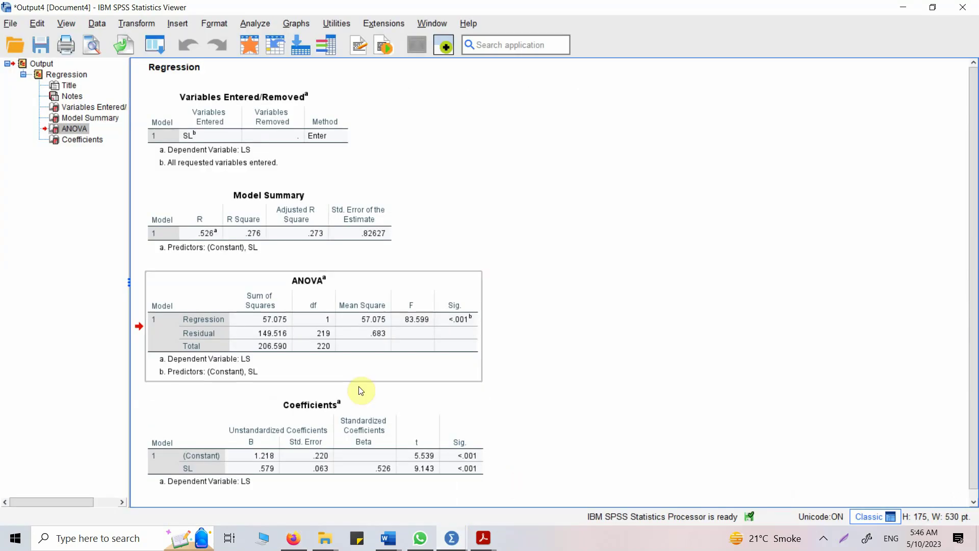
left_click(238, 411)
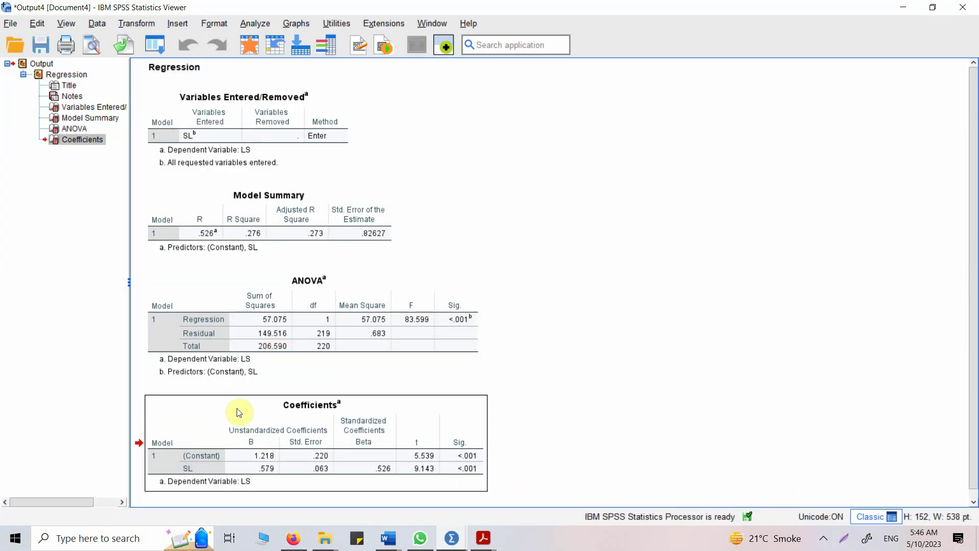
left_click(293, 538)
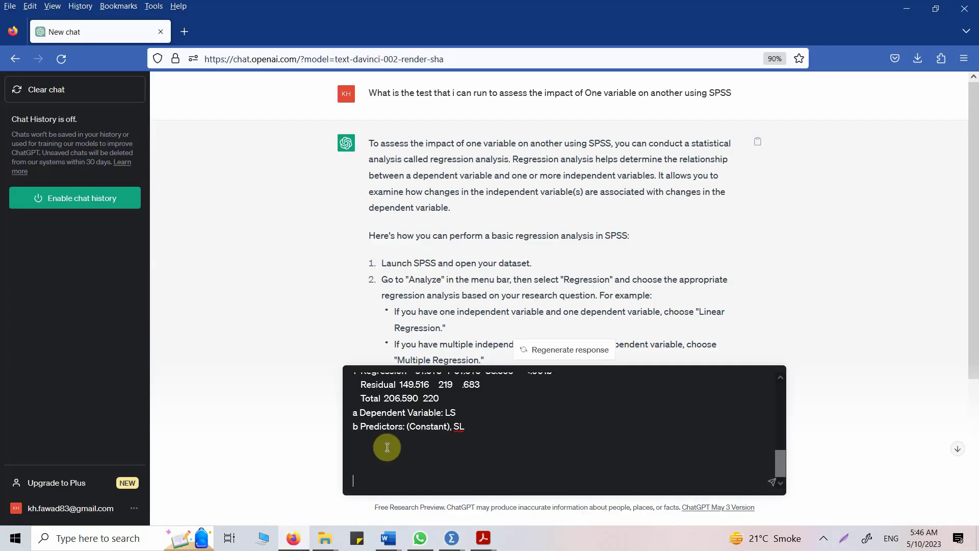
type("Following is the Coeffici")
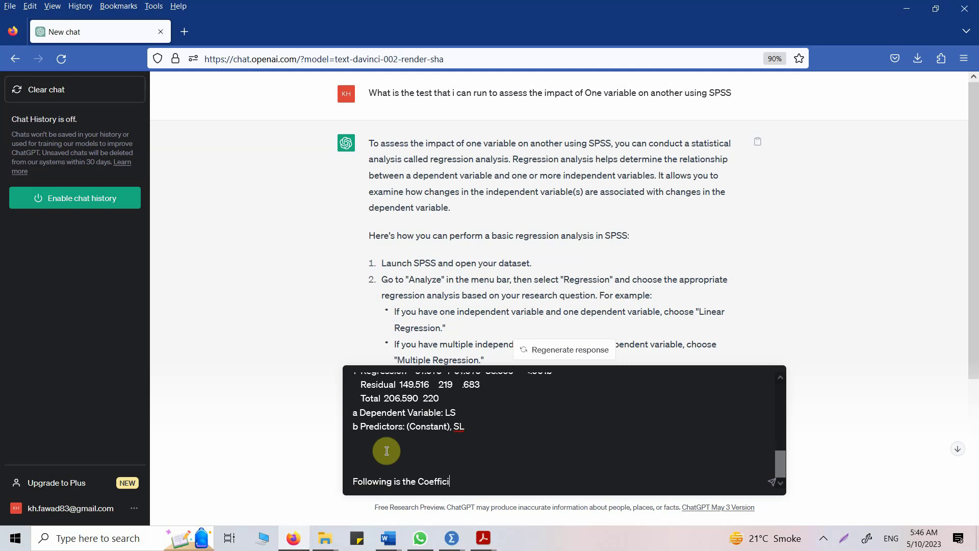
type("ent Table")
key("shift+Return")
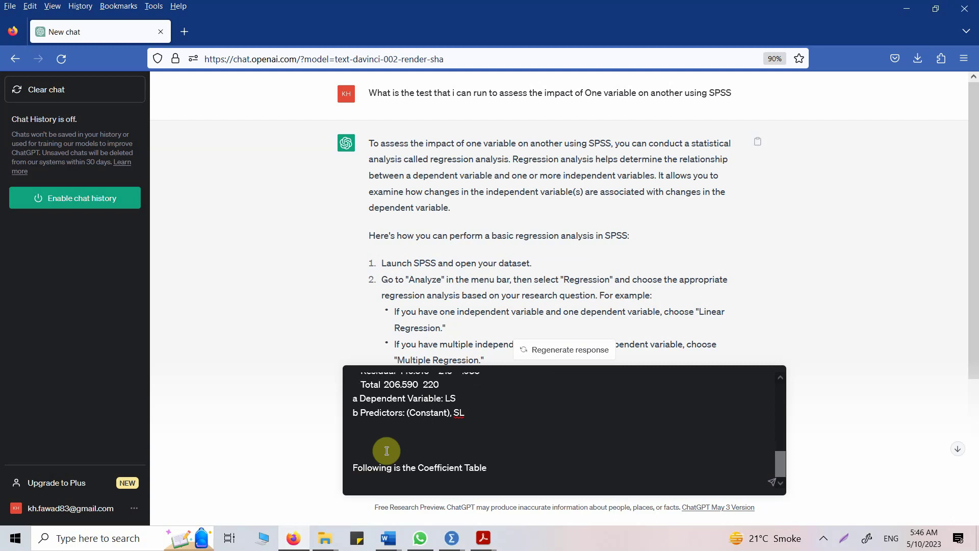
key("ctrl+v")
Remove the extra blank lines and send the message with all three tables
key("BackSpace")
key("BackSpace")
key("BackSpace")
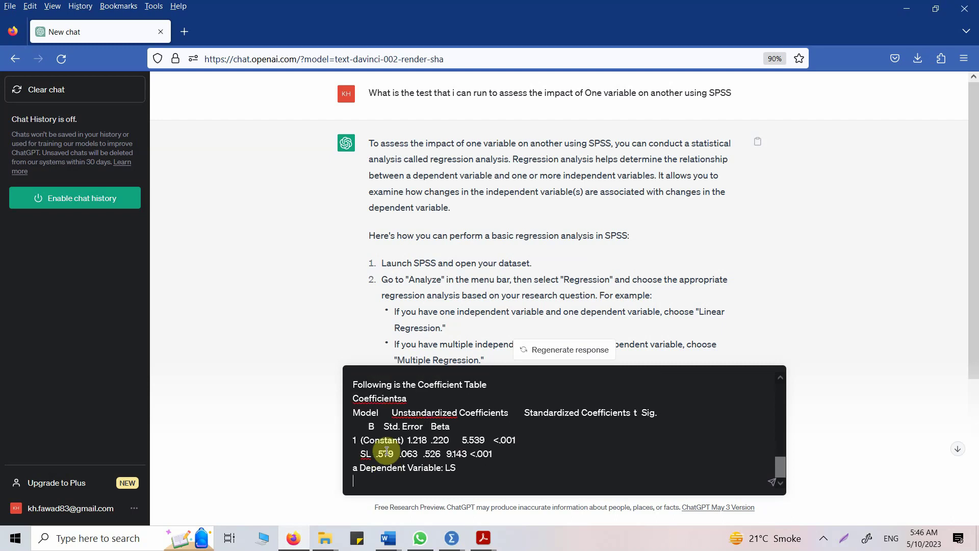
scroll(387, 451, "up", 1)
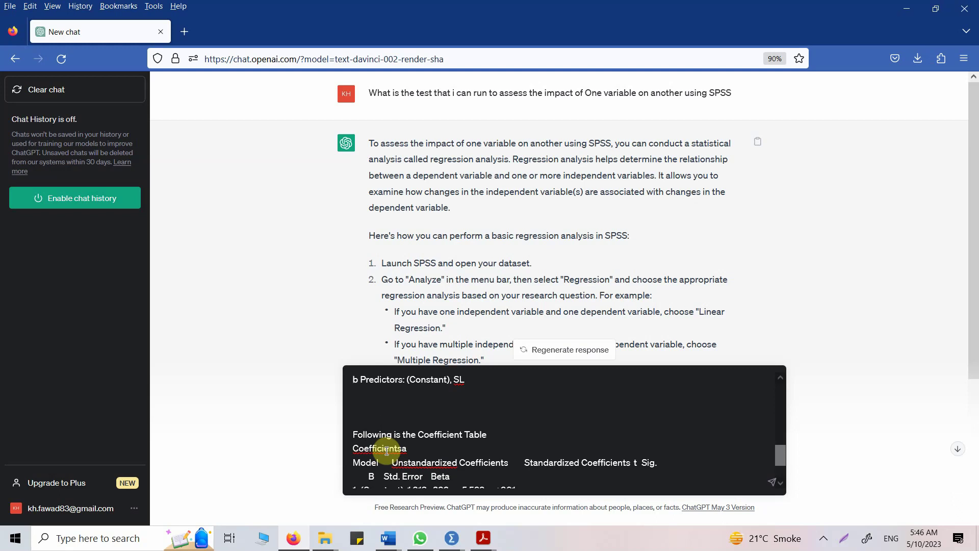
key("BackSpace")
key("BackSpace")
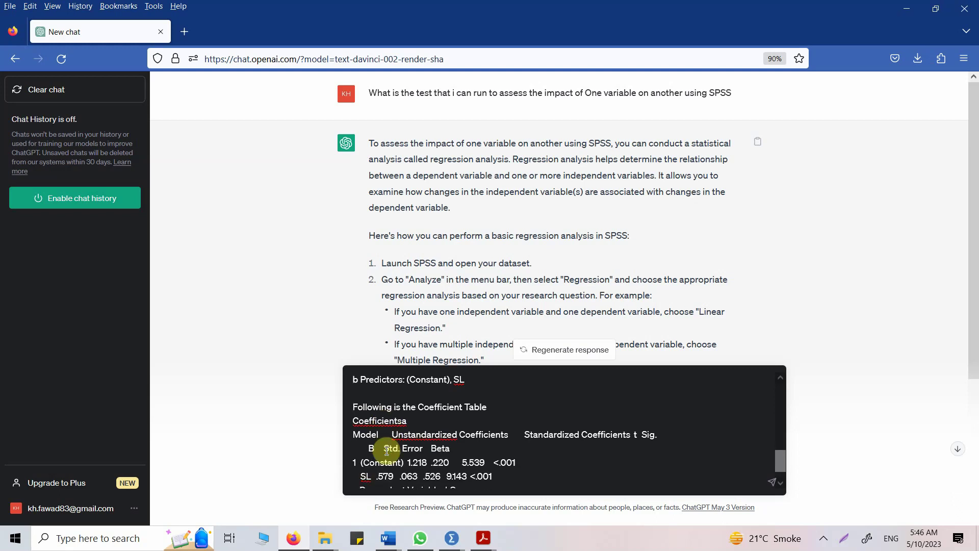
scroll(387, 451, "down", 1)
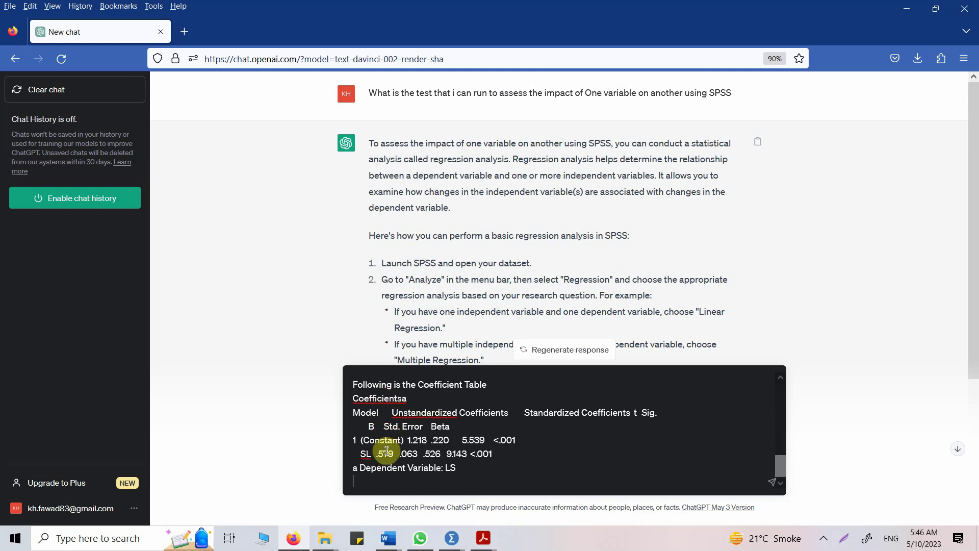
left_click(773, 483)
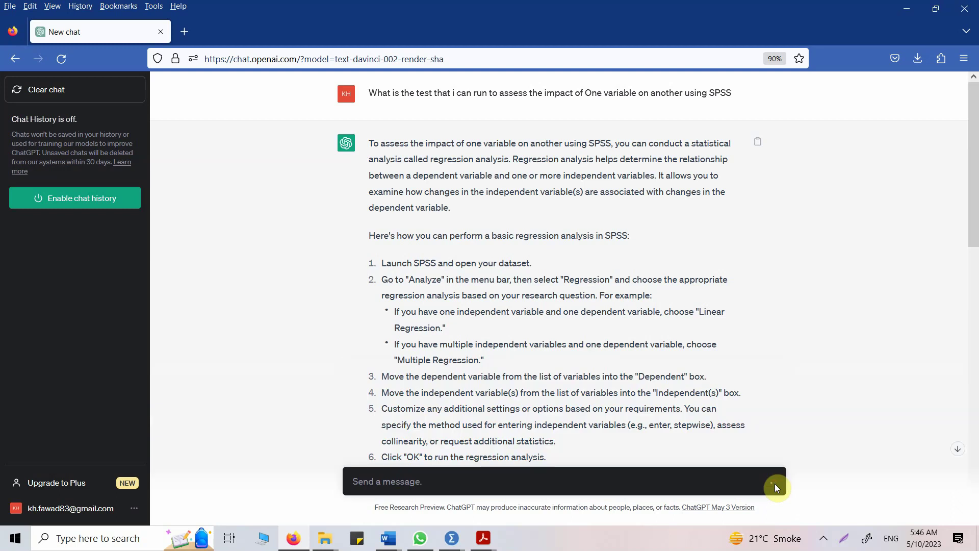
Select the APA-style regression write-up (R = .526, F(1, 219) = 83.599) in ChatGPT's reply
scroll(739, 402, "down", 15)
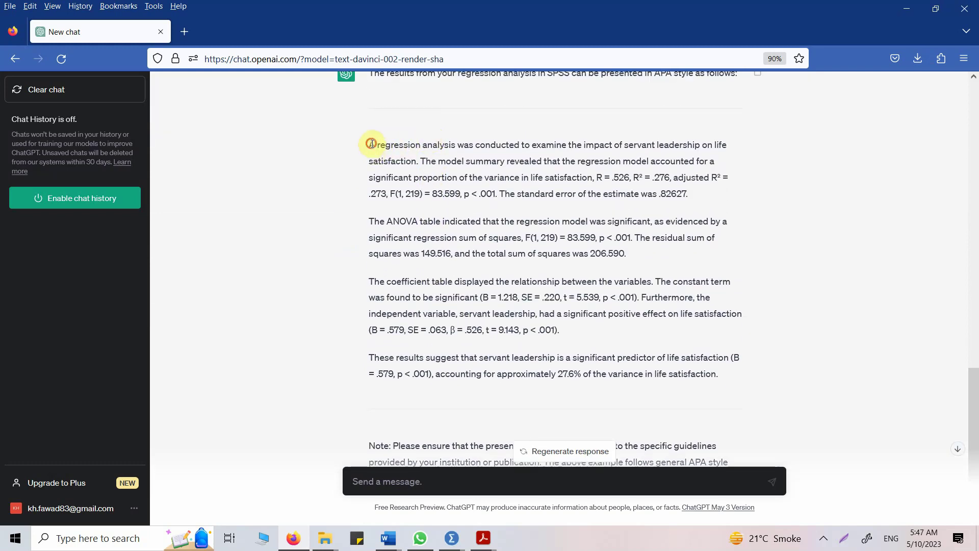
left_click_drag(371, 144, 621, 178)
left_click(304, 180)
left_click_drag(371, 146, 766, 424)
key("ctrl+c")
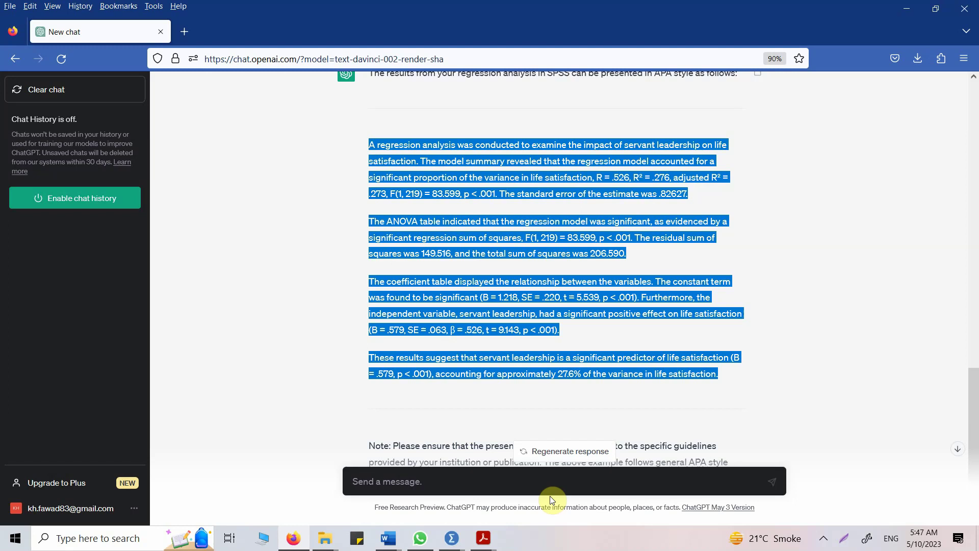
Replace Document5's text with the pasted four-paragraph regression write-up and justify it
mouse_move(389, 538)
left_click(679, 498)
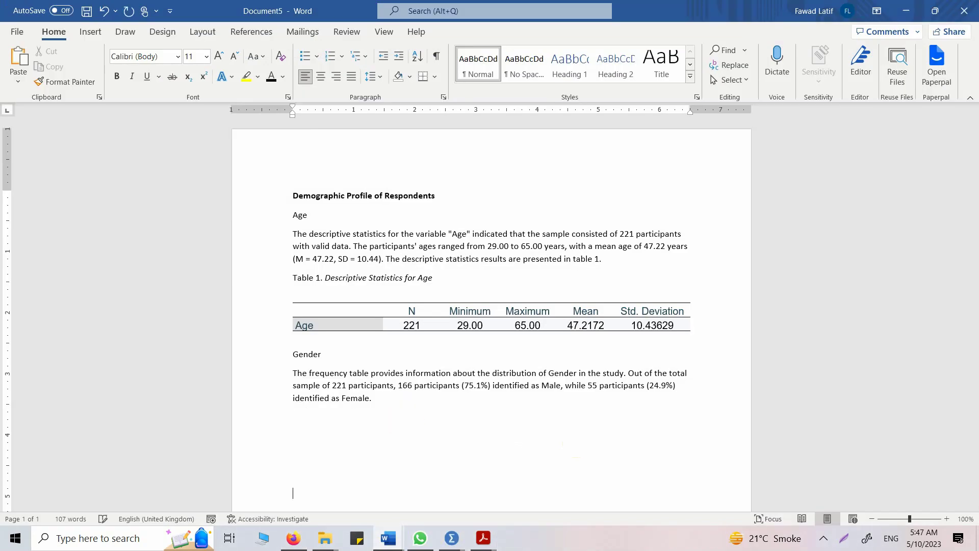
key("ctrl+a")
key("Delete")
key("ctrl+v")
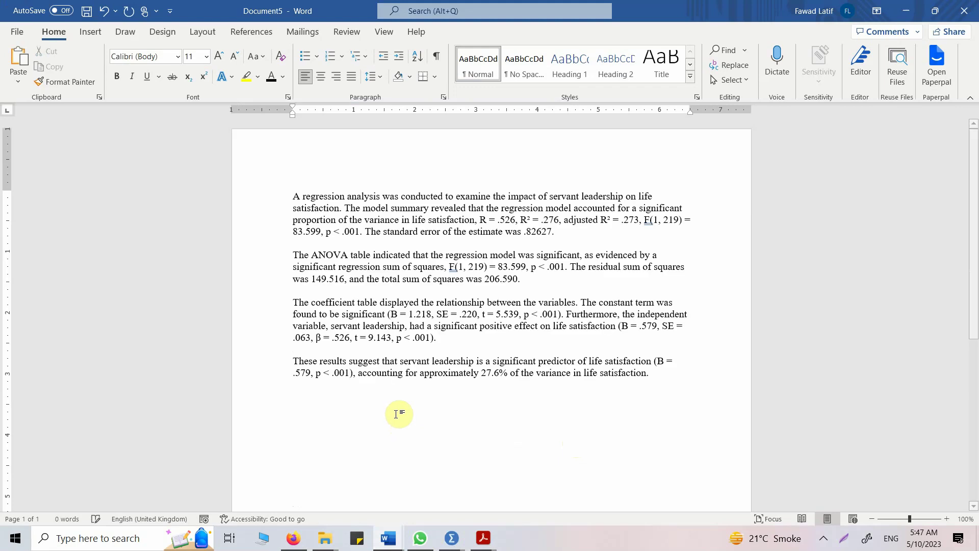
left_click_drag(291, 192, 714, 408)
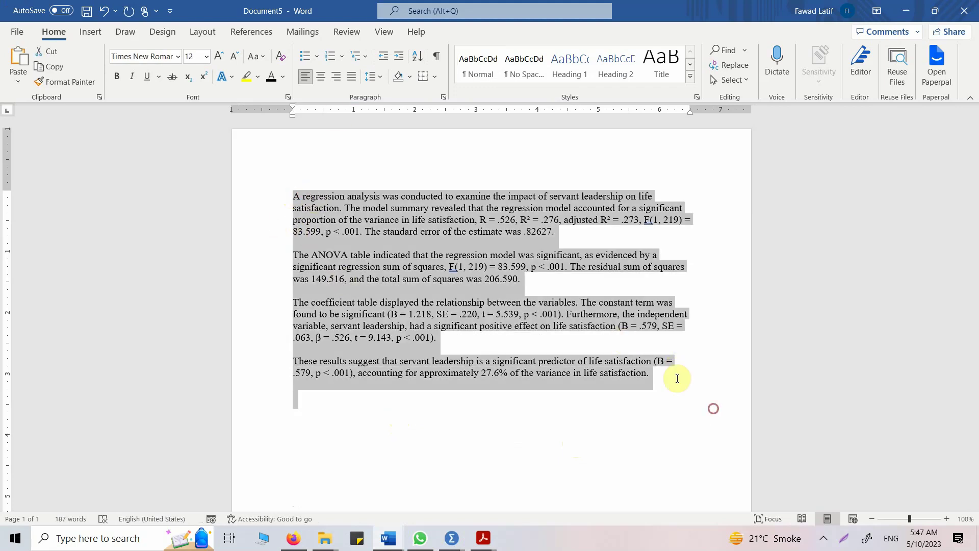
left_click(352, 76)
left_click(368, 221)
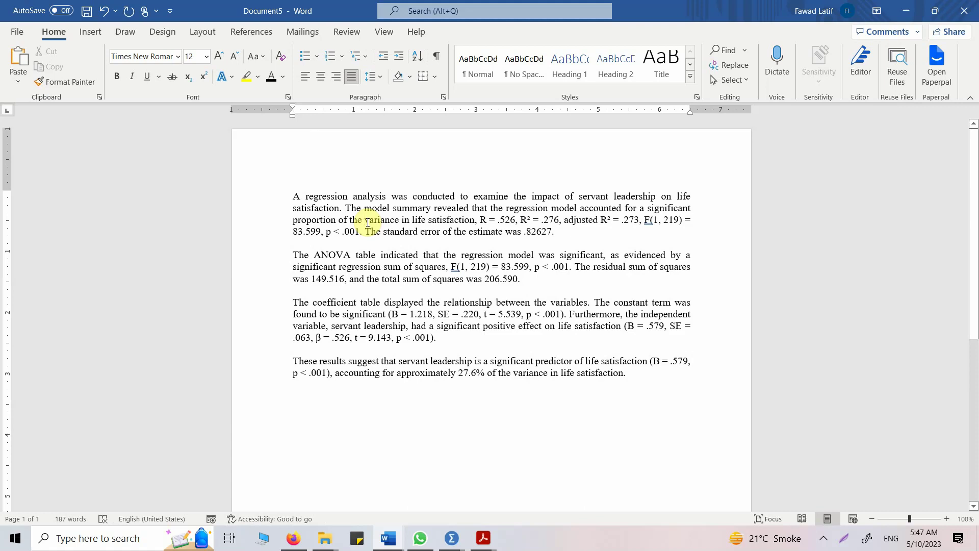
left_click(293, 542)
Ask ChatGPT to explain Model Summary, R-Square, Adjusted R-Square, F Statistics, P Value and Standard Error
left_click(358, 483)
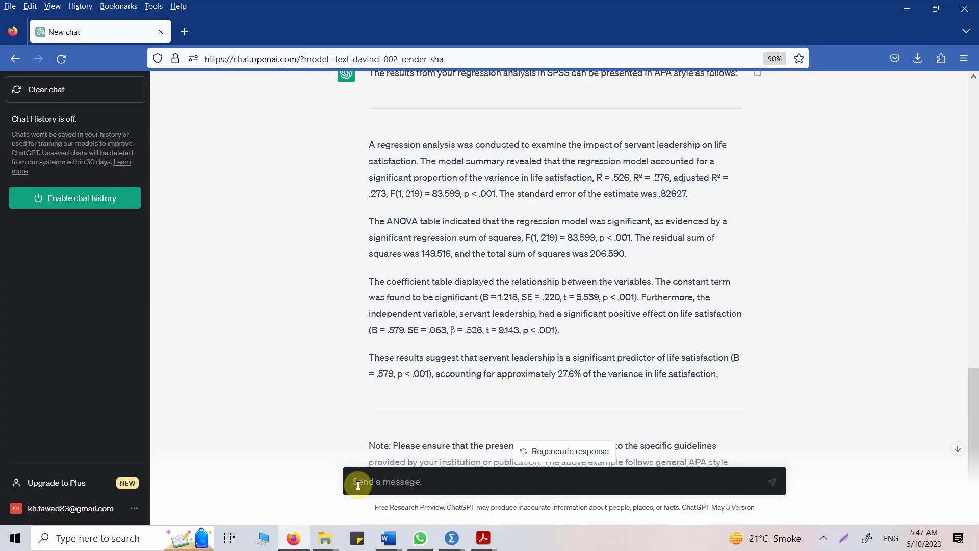
type("Can you exzpla")
key("BackSpace")
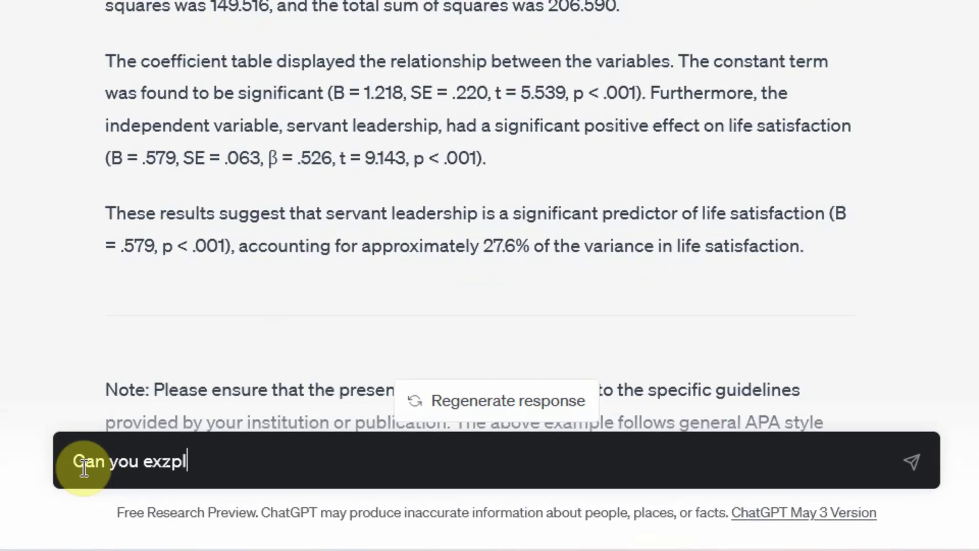
key("BackSpace")
key("BackSpace")
key("BackSpace")
type("plain what")
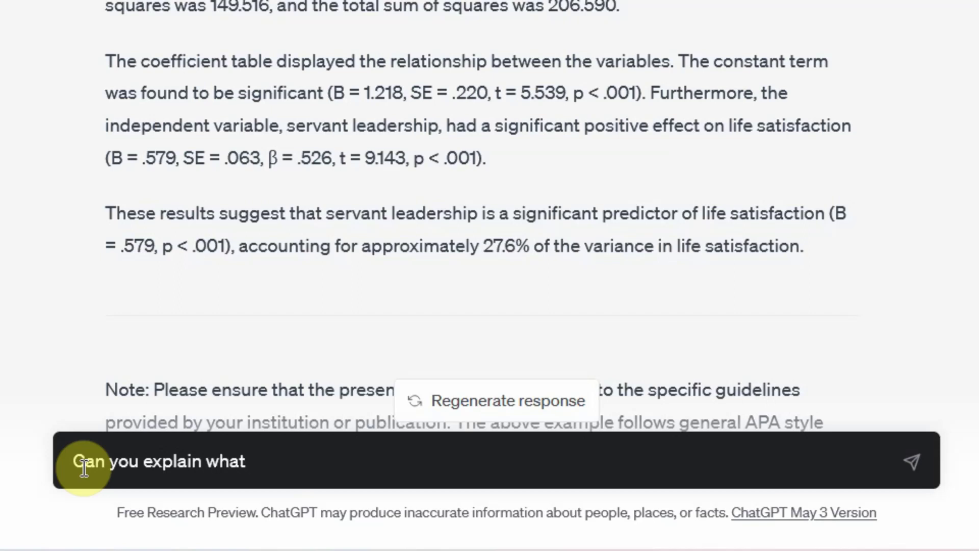
type(" is a Model Summ")
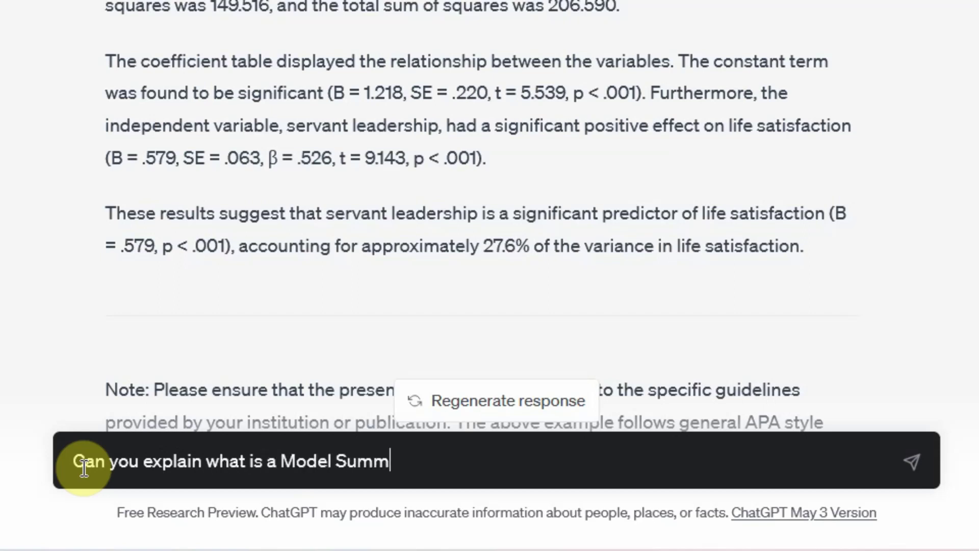
type("ary, What is ")
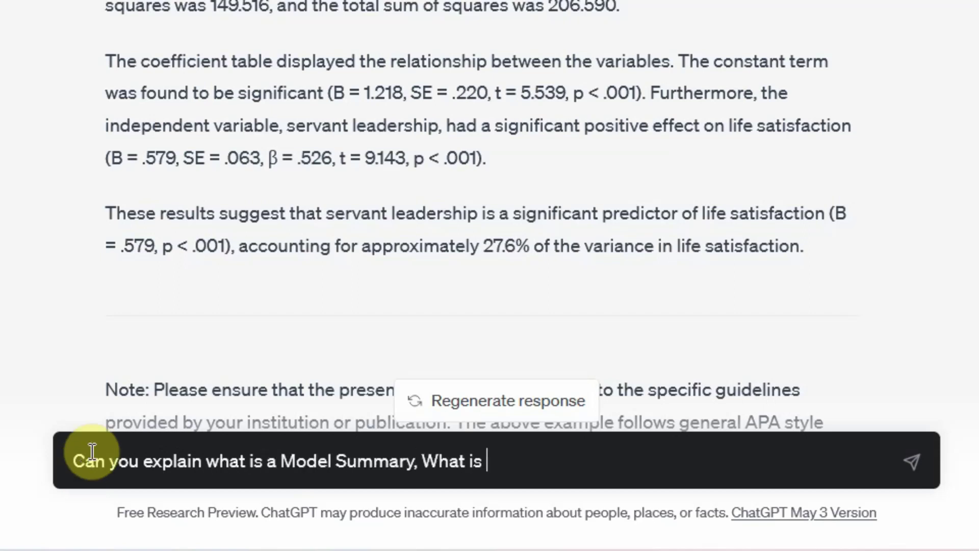
type("R-Square,")
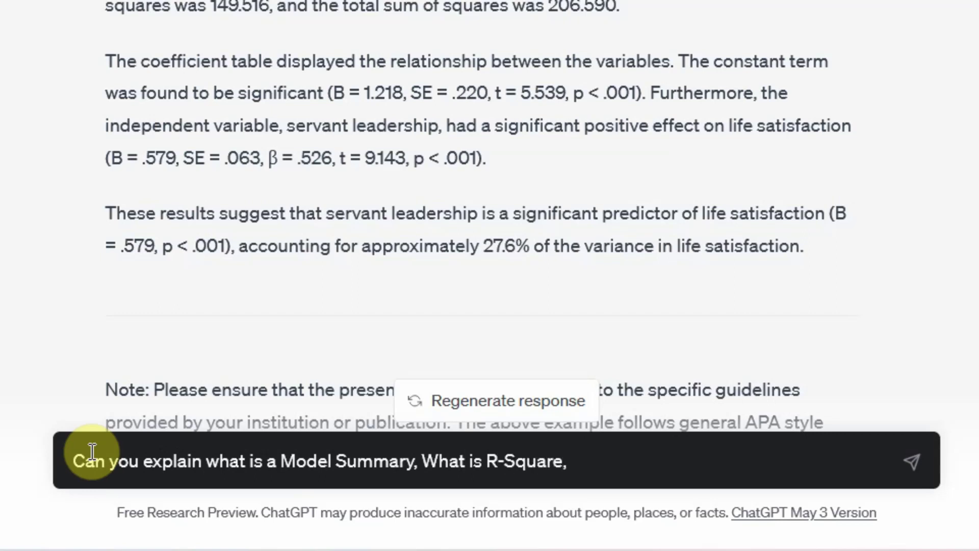
type(" What is Adju")
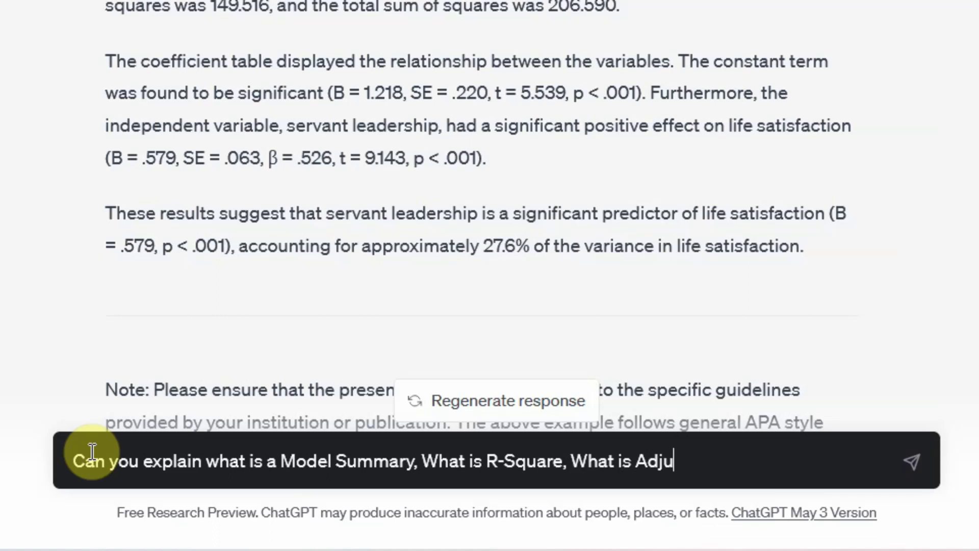
type("sted R-Sqau")
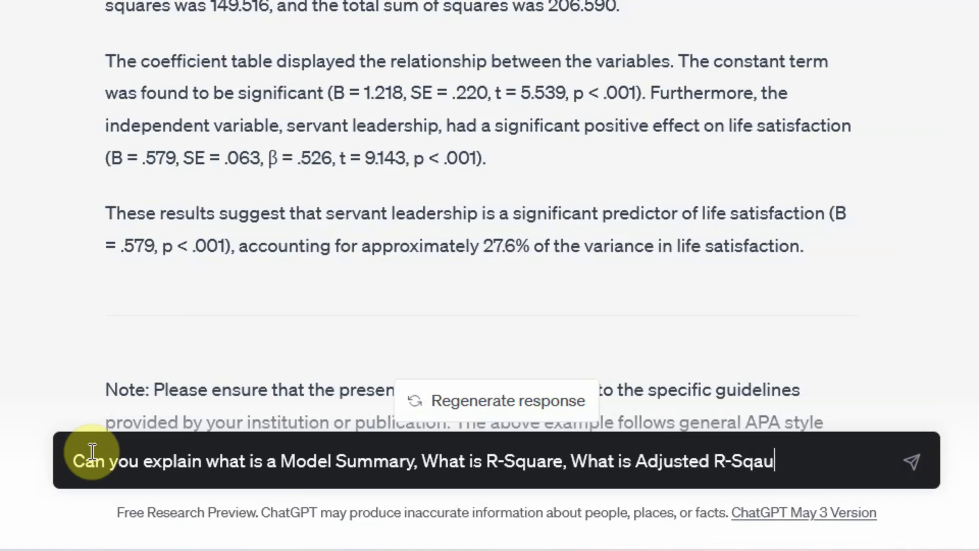
type("re")
left_click(92, 452)
type(", What is")
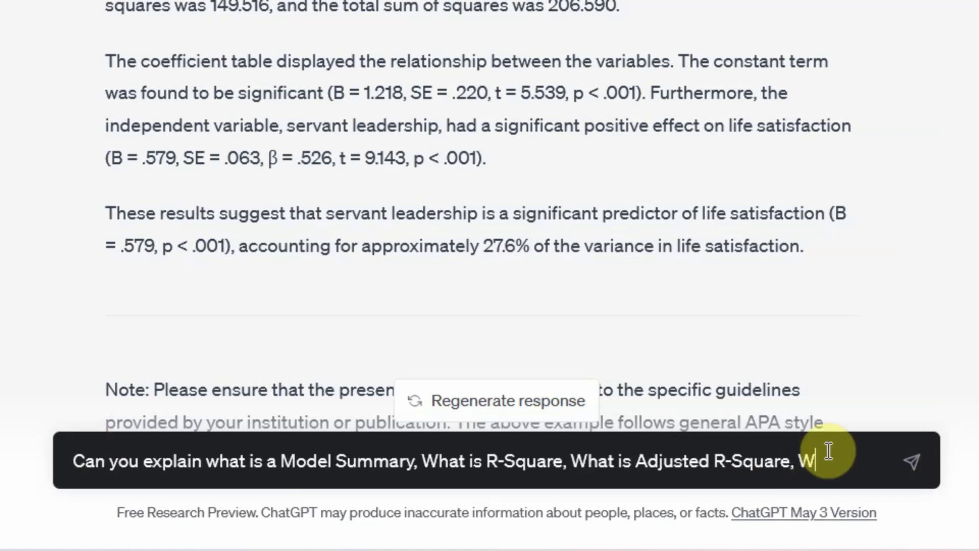
type("hat is ")
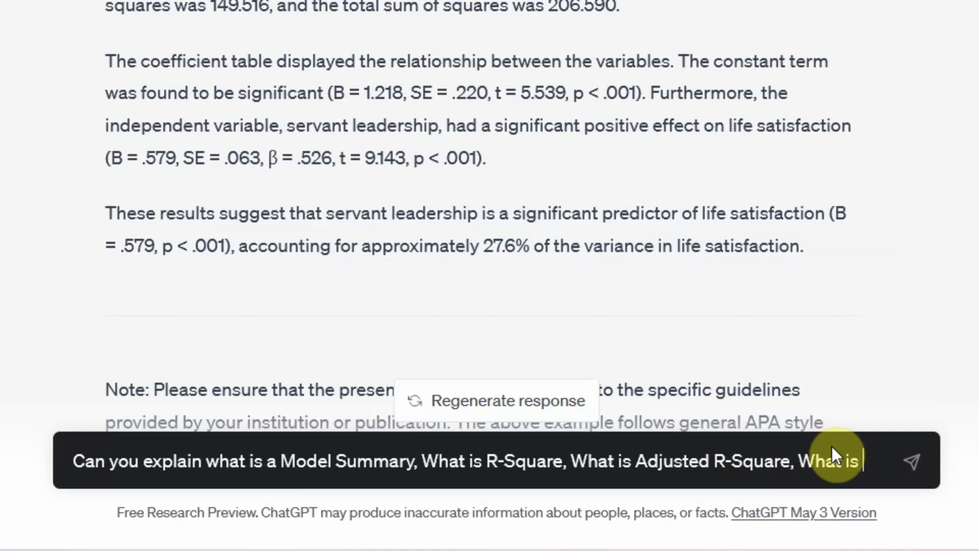
type("F Statistics,")
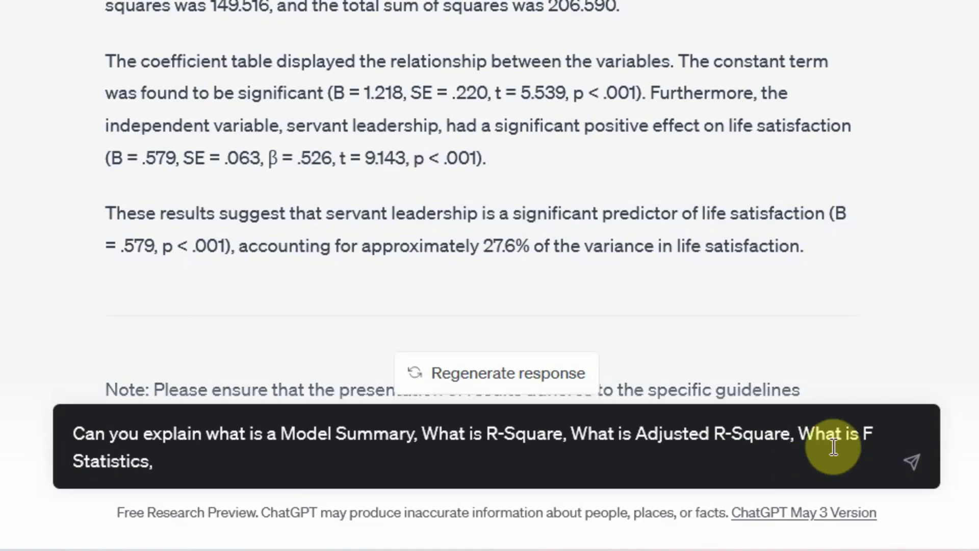
type(" and What is P")
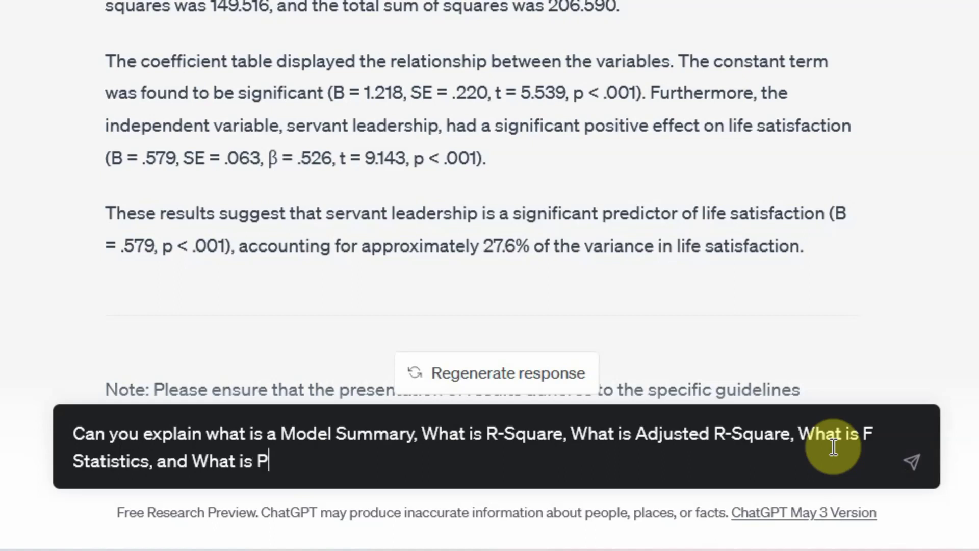
type(" Value")
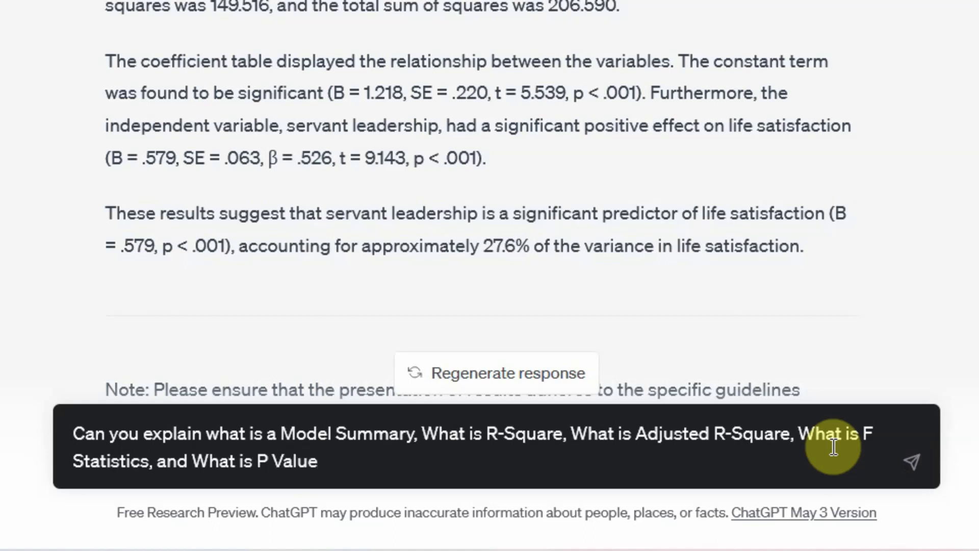
type(" and St")
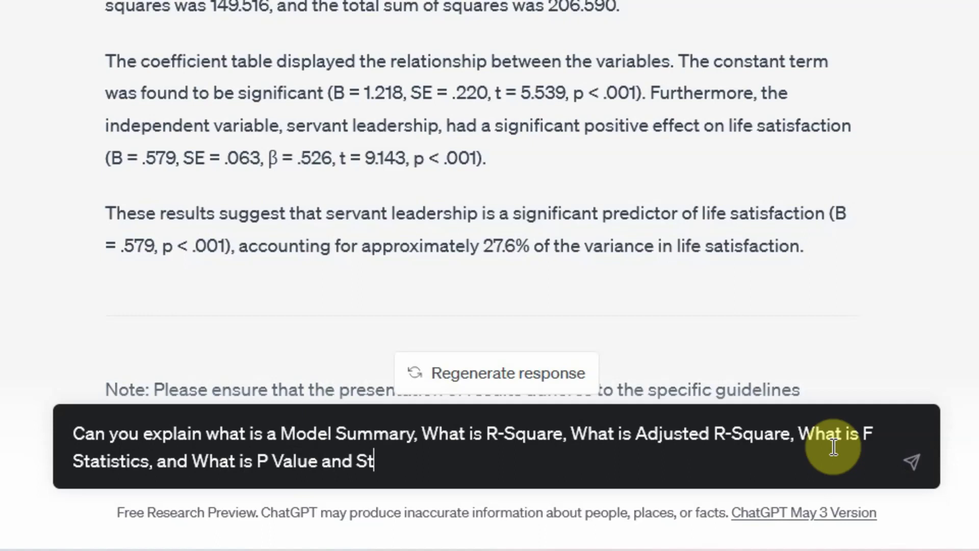
type("andard")
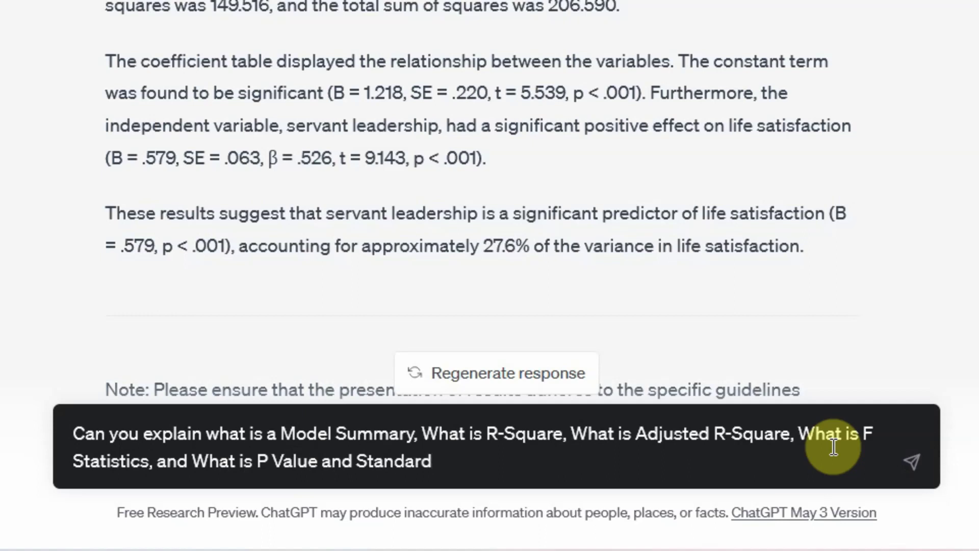
type(" Error?")
key("Return")
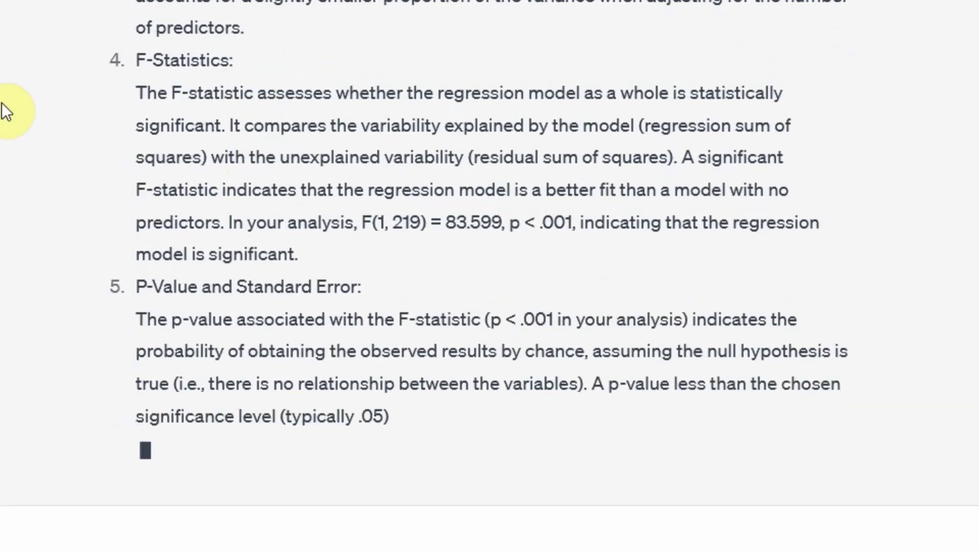
Scroll through ChatGPT's explanation of the regression terms
scroll(1, 103, "up", 4)
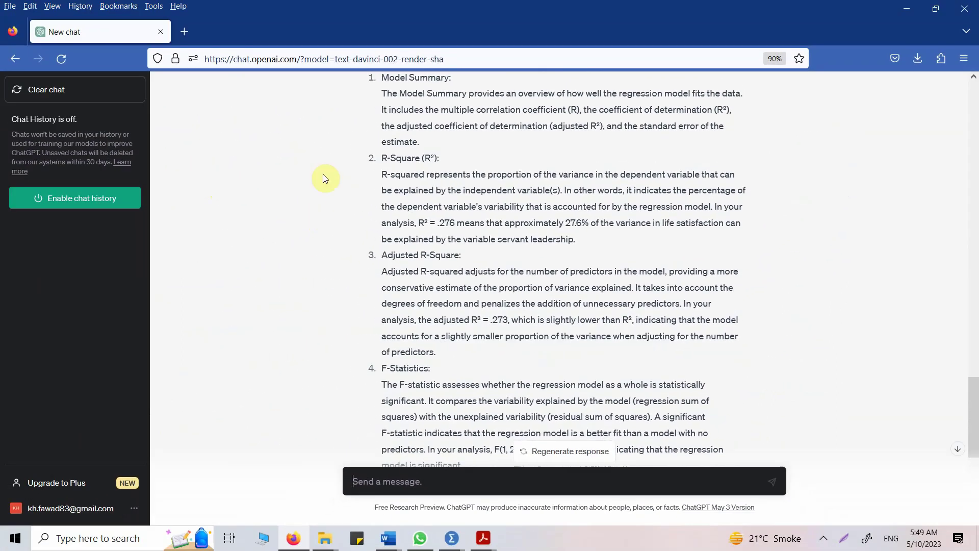
scroll(323, 176, "up", 4)
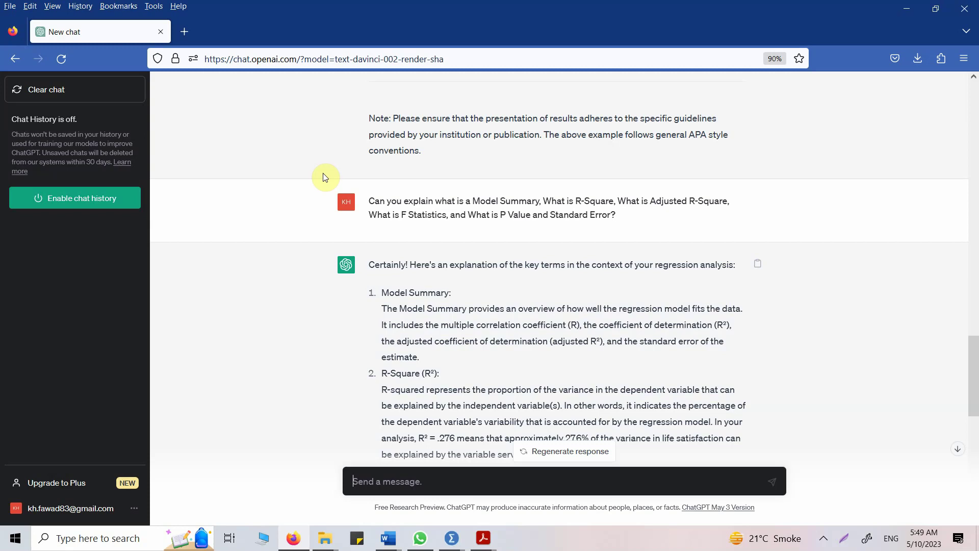
scroll(324, 177, "up", 6)
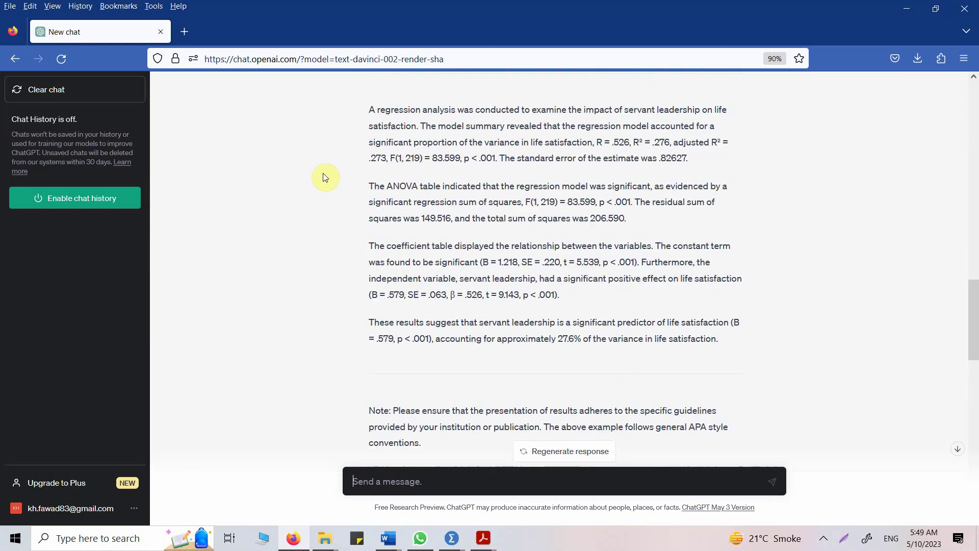
scroll(510, 215, "down", 10)
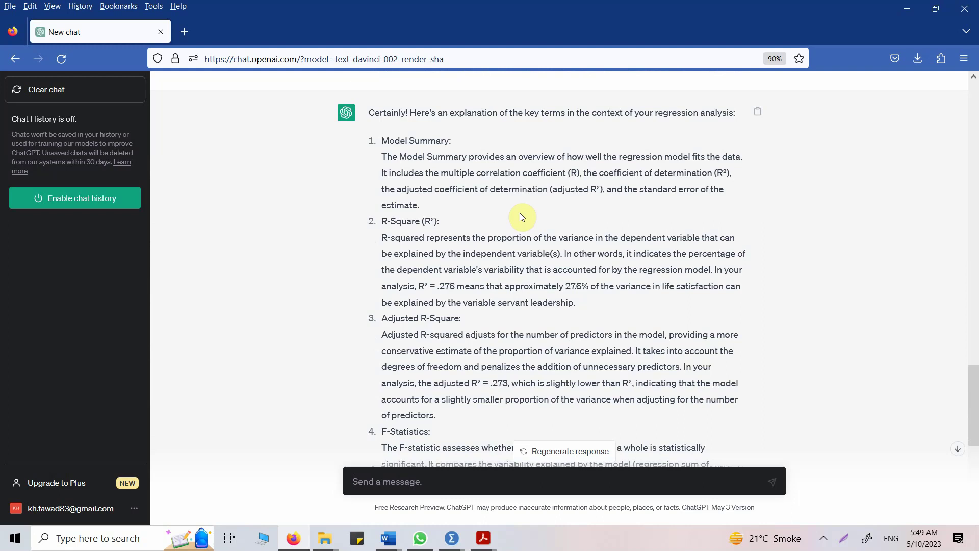
scroll(519, 213, "down", 7)
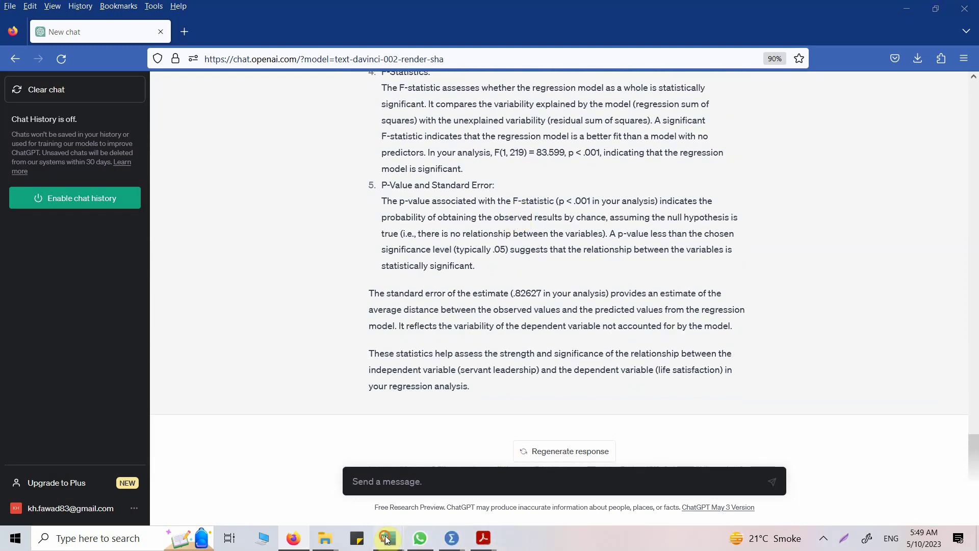
In Word's Document5, place the cursor before the ANOVA paragraph
mouse_move(388, 538)
left_click(641, 518)
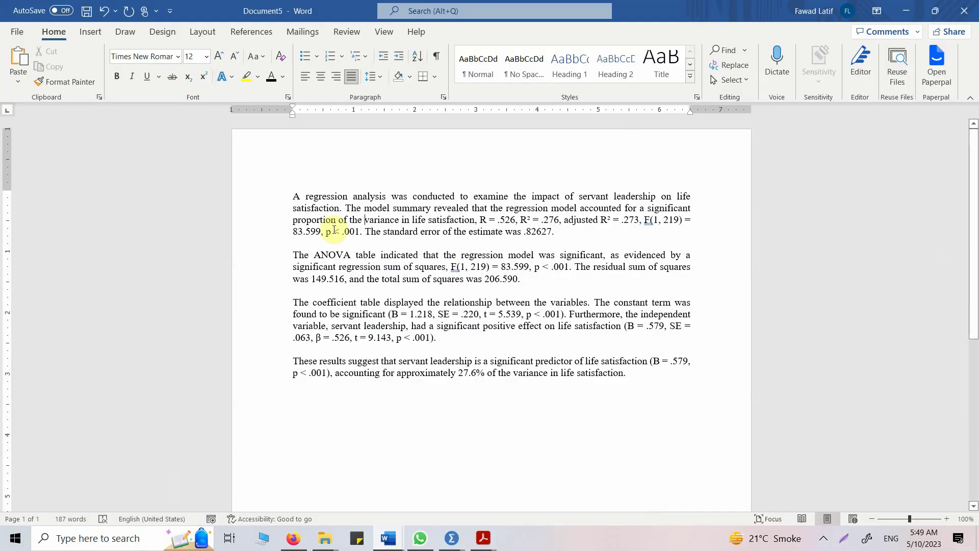
left_click(293, 255)
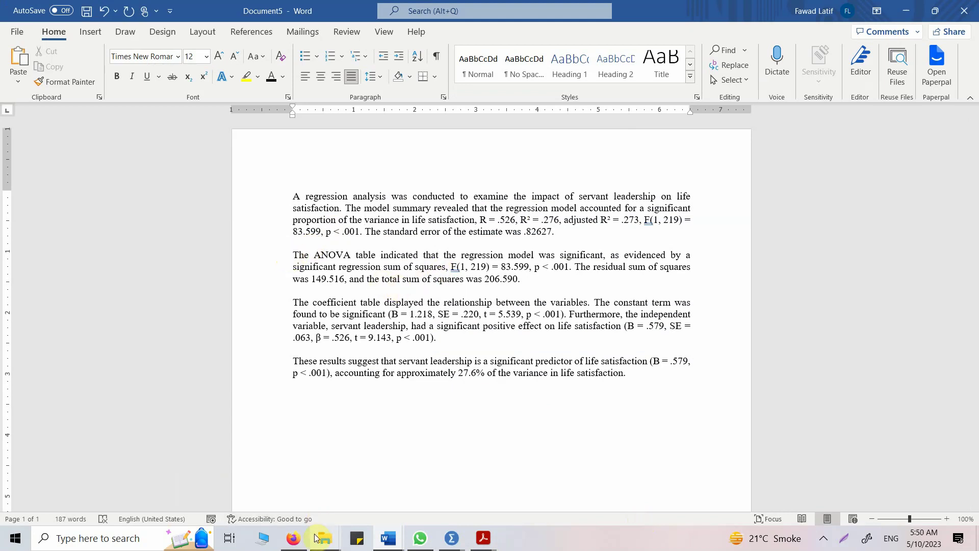
Ask ChatGPT what the ANOVA table means
left_click(293, 538)
type("Wha")
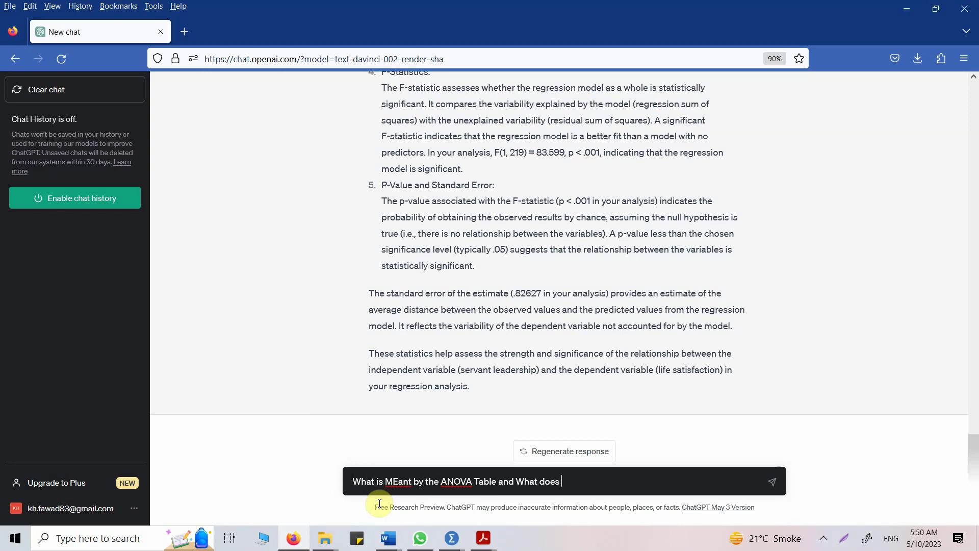
key("Return")
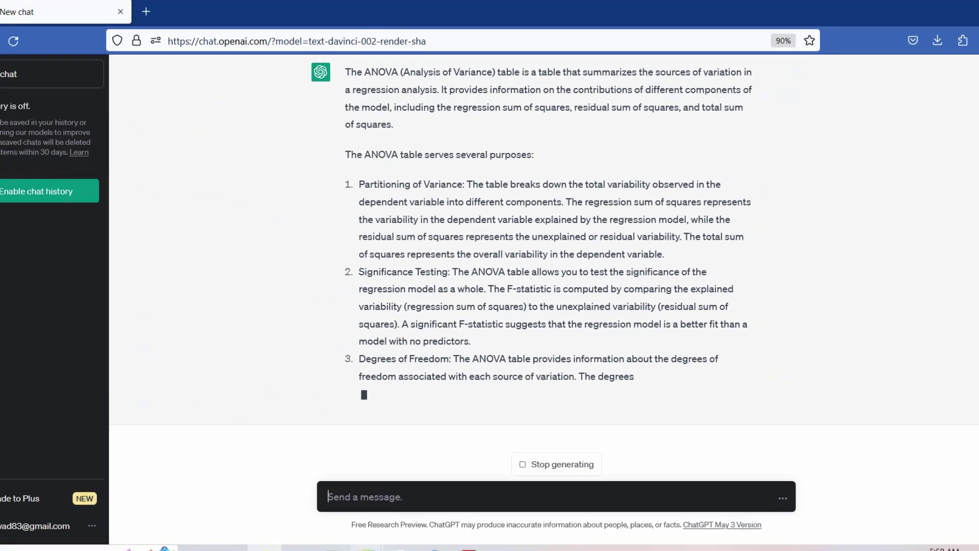
Select the opening words of Document5's coefficient table paragraph, then begin a new ChatGPT message
mouse_move(387, 541)
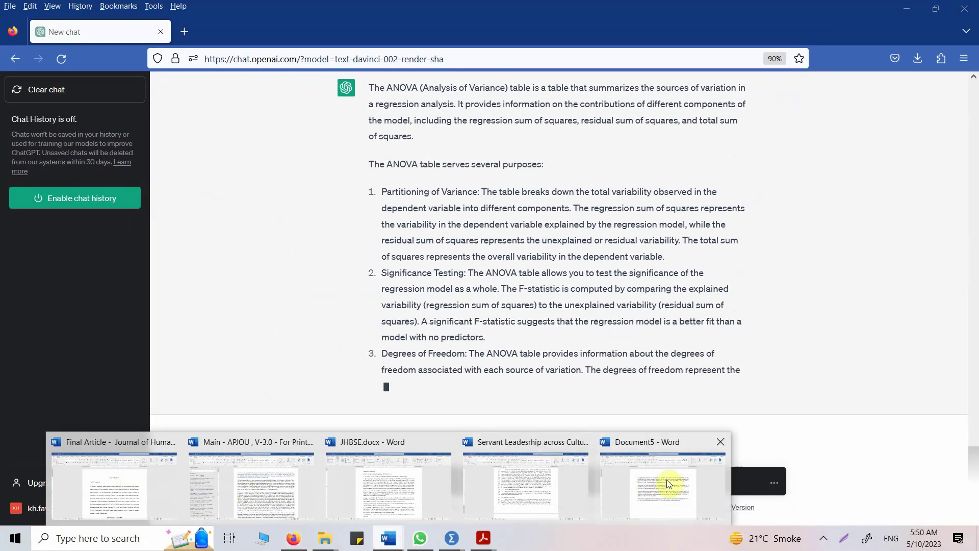
left_click(642, 482)
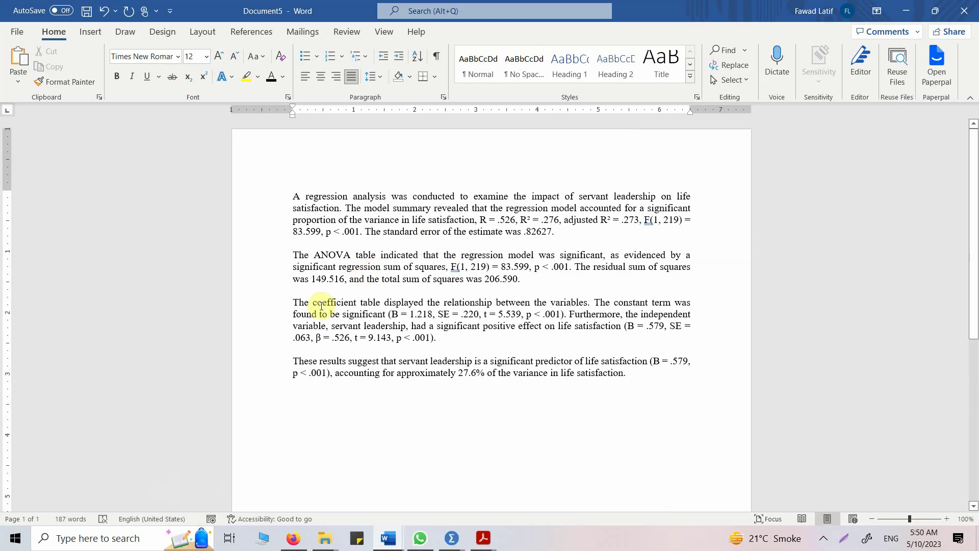
left_click_drag(293, 303, 484, 309)
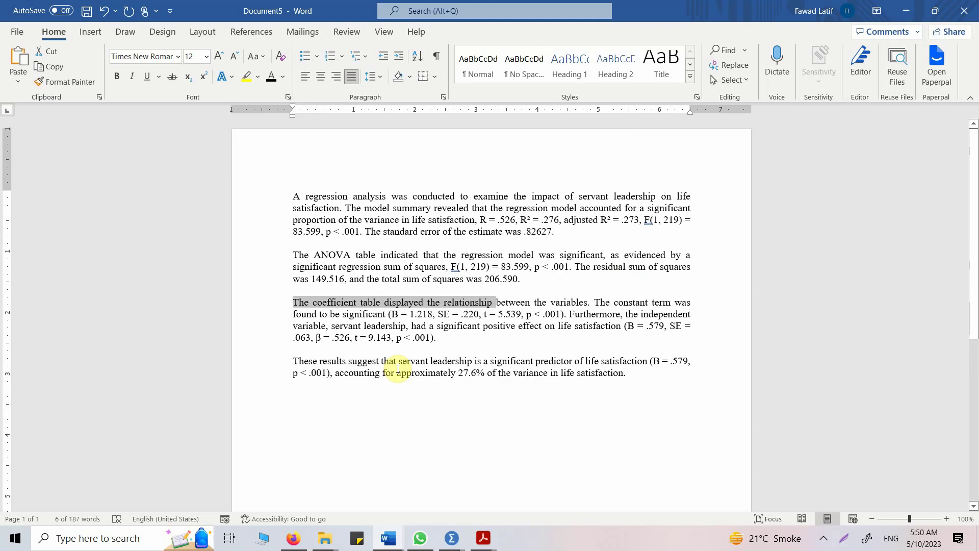
left_click(293, 538)
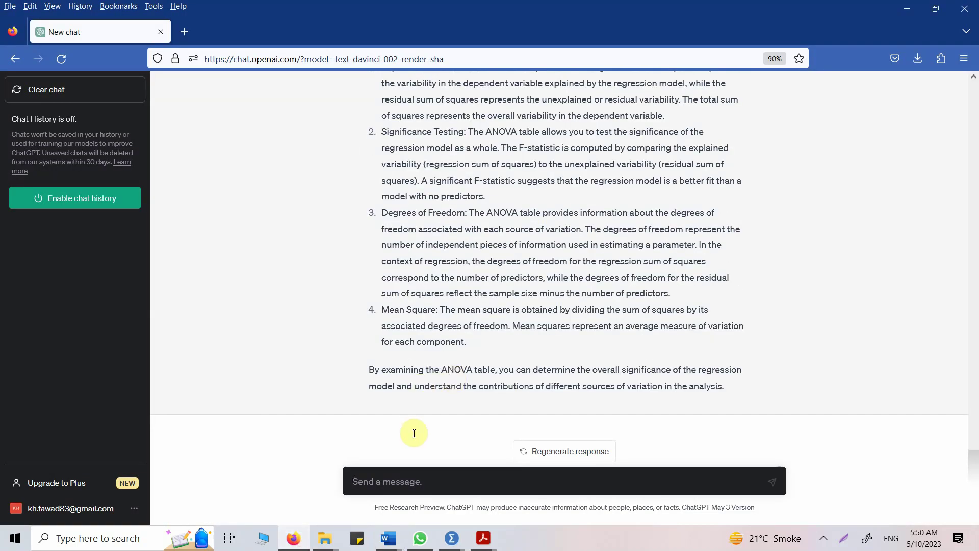
left_click(495, 479)
Ask ChatGPT which of the many regression statistics to report in APA Style
type("Regression ")
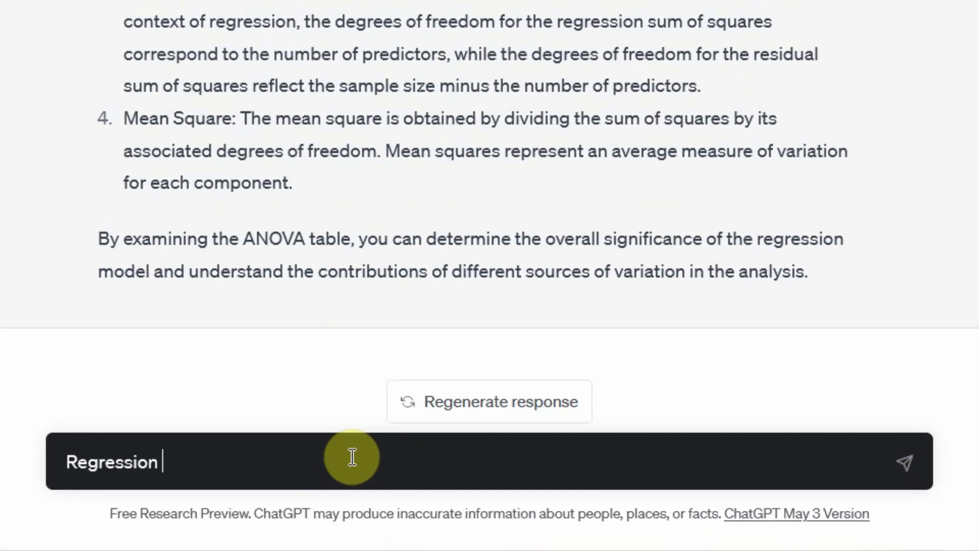
type("Analysis provides ")
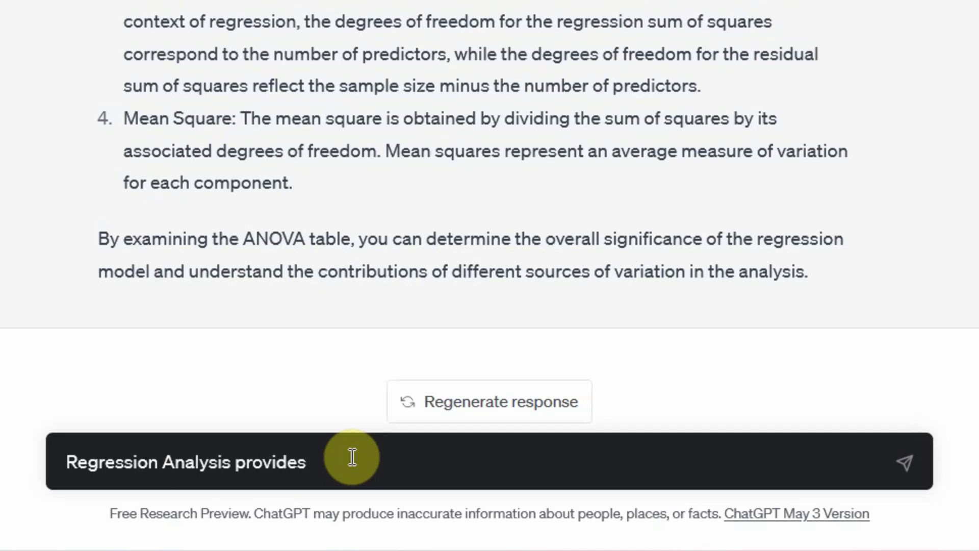
type("a number of different st")
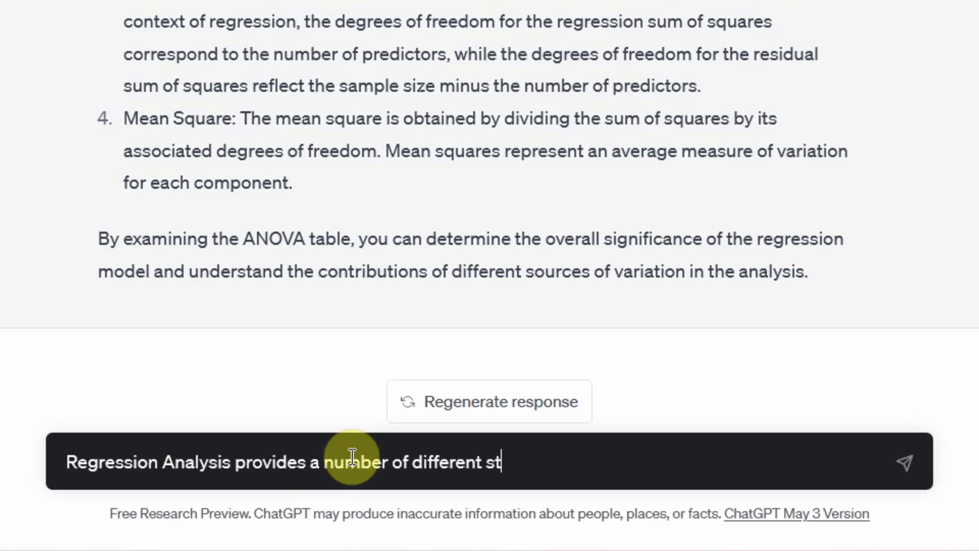
type("atistics. HOwe")
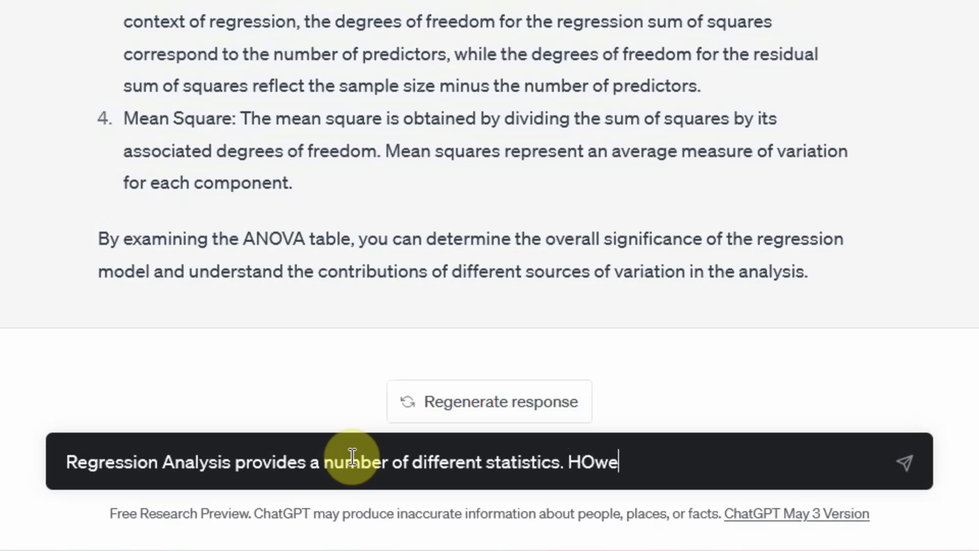
key("BackSpace")
key("BackSpace")
key("BackSpace")
type("oweve")
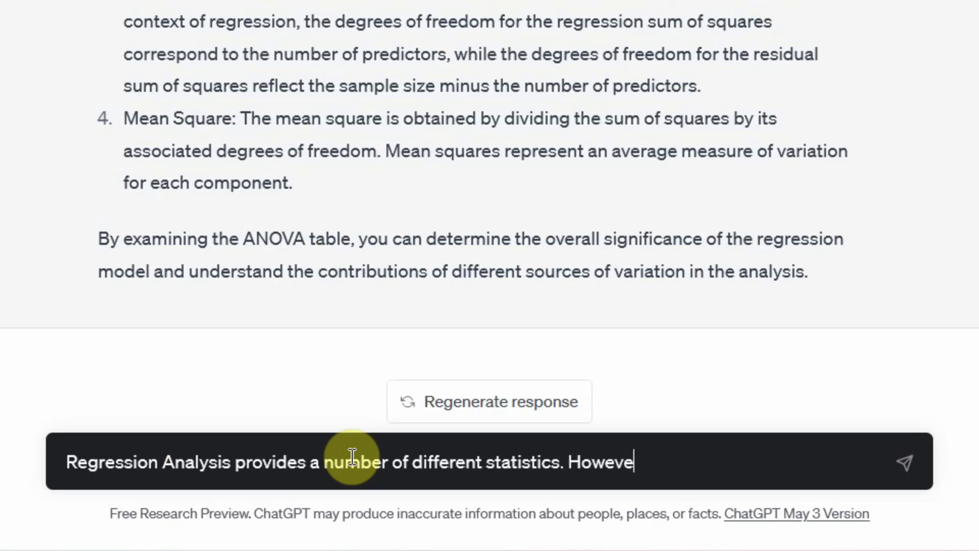
type("r, can")
key("BackSpace")
key("BackSpace")
key("BackSpace")
key("BackSpace")
key("BackSpace")
key("BackSpace")
key("BackSpace")
key("BackSpace")
key("BackSpace")
key("BackSpace")
key("BackSpace")
key("BackSpace")
key("BackSpace")
type("Ca")
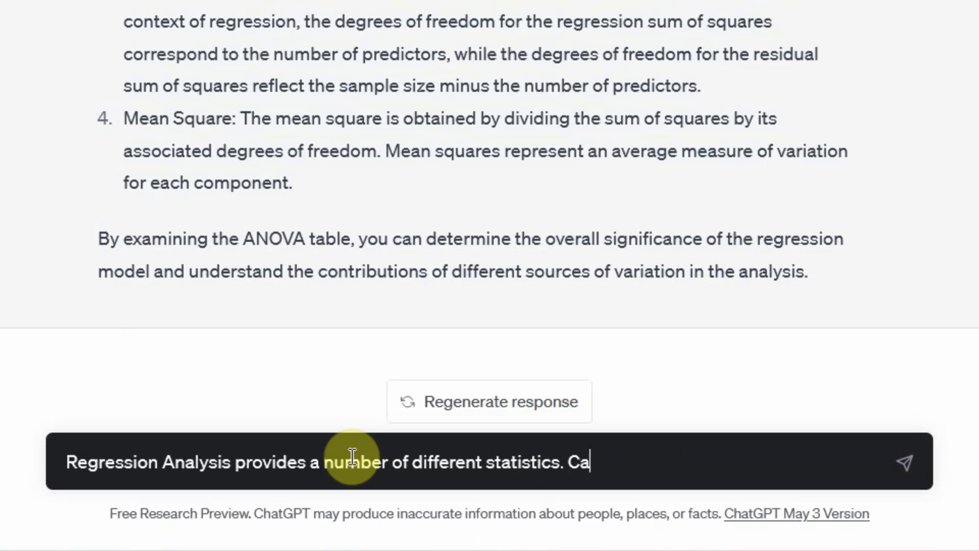
type("n you recomme")
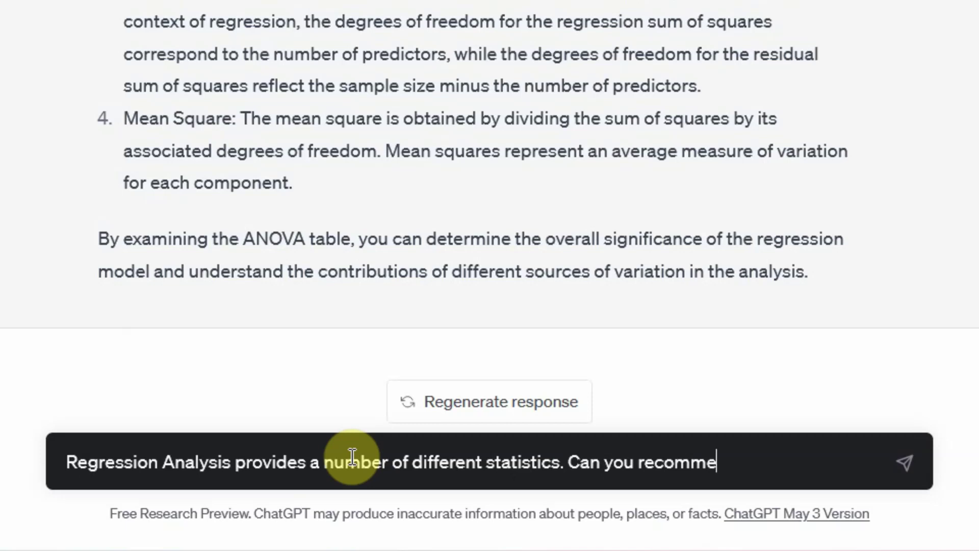
type("nd which ones ")
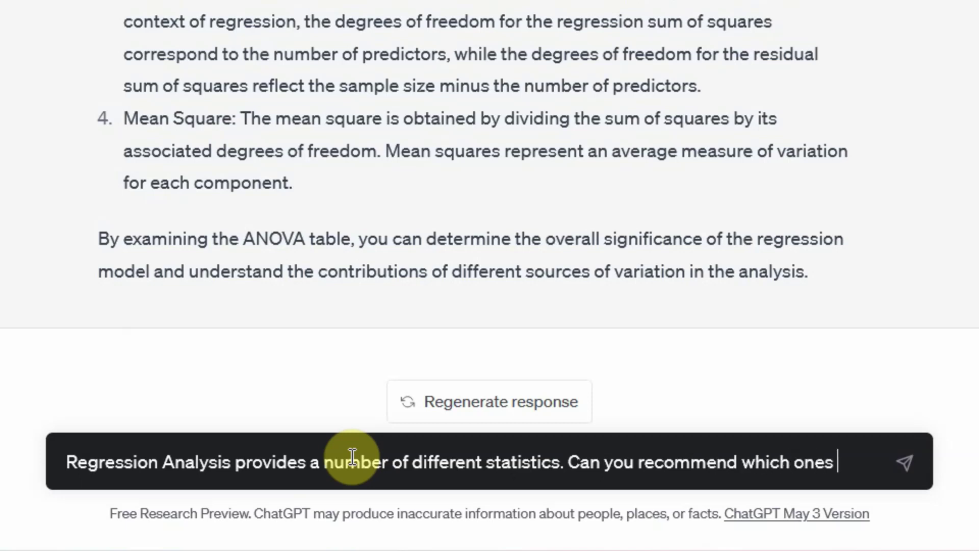
type("shall i report wh")
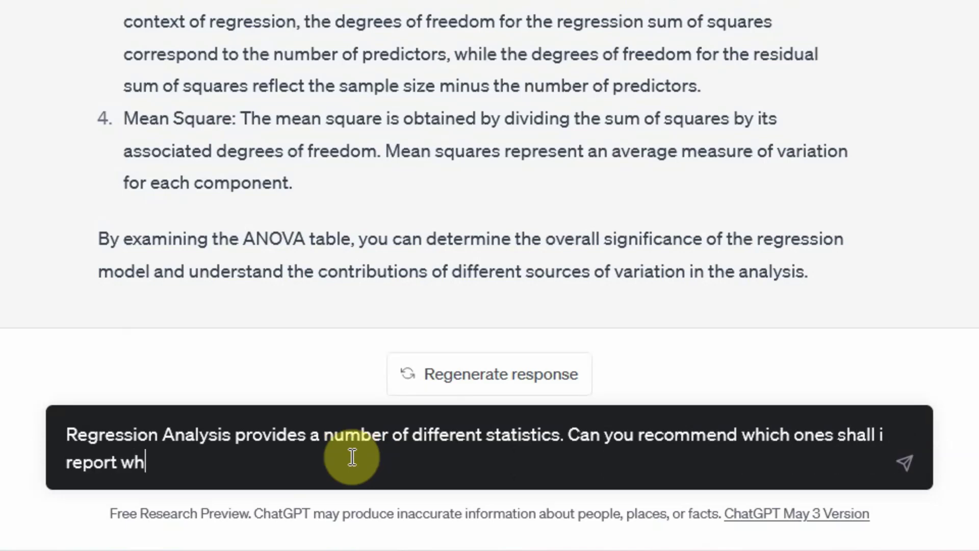
type("en reporting Re")
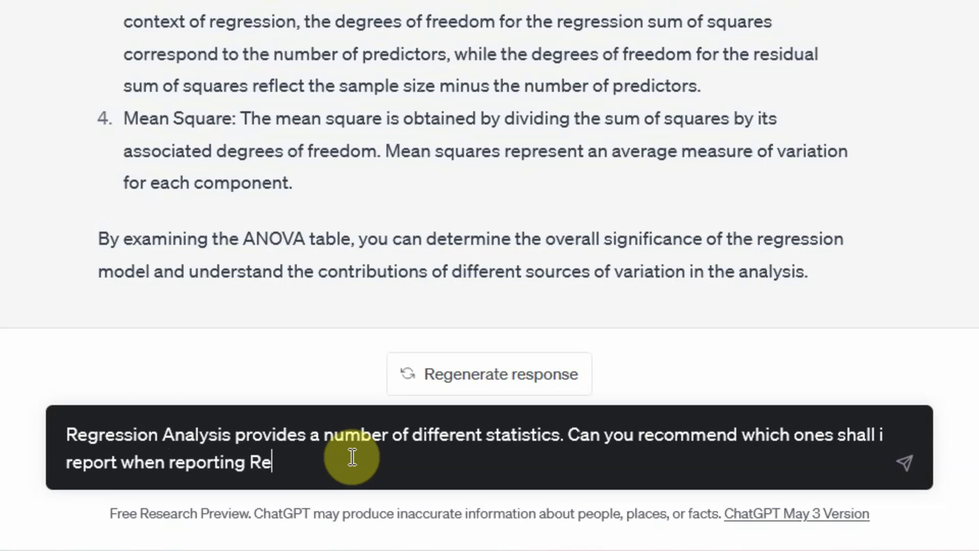
type("gression Analysois")
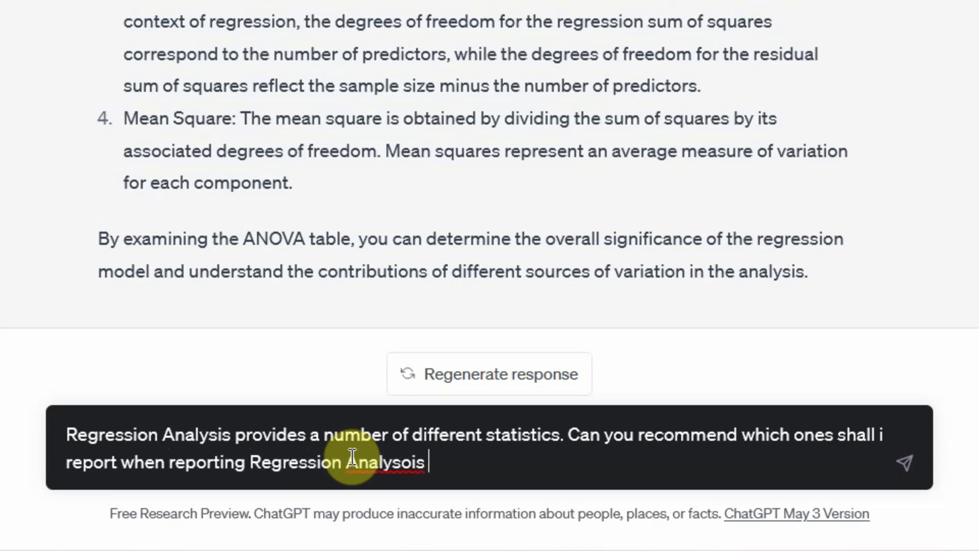
key("BackSpace")
key("BackSpace")
key("BackSpace")
key("BackSpace")
type("is in APA Style?")
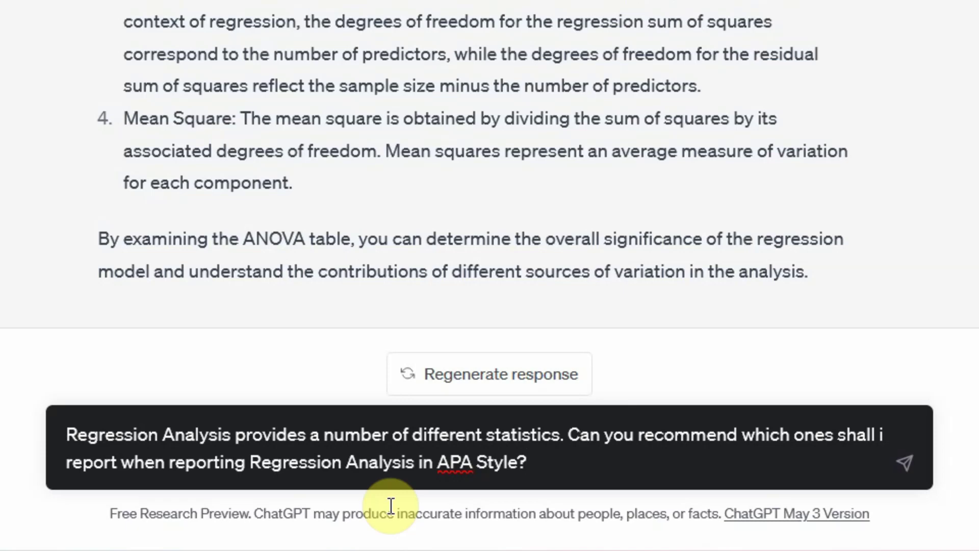
key("Return")
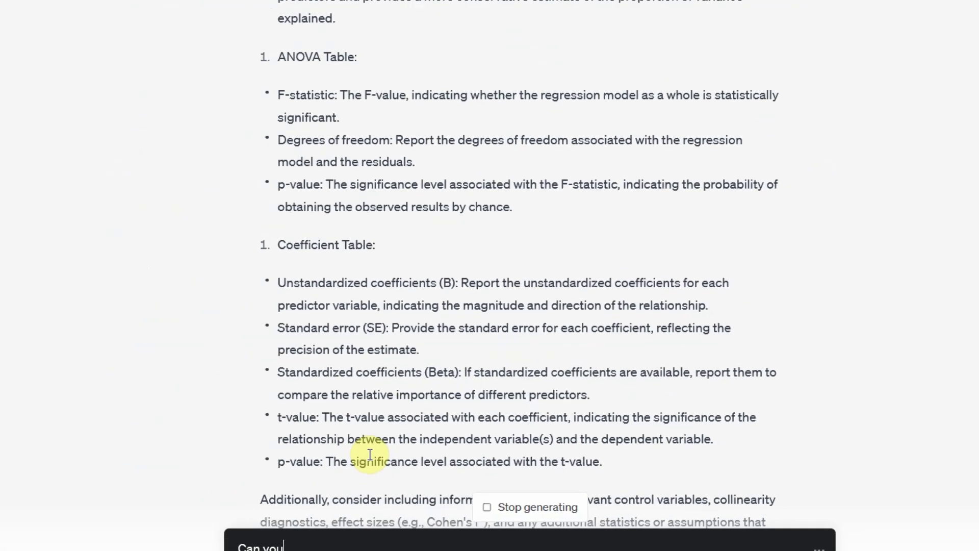
Request a sample table for the regression results, adding Document5's full write-up below the request
type(" a sample table ")
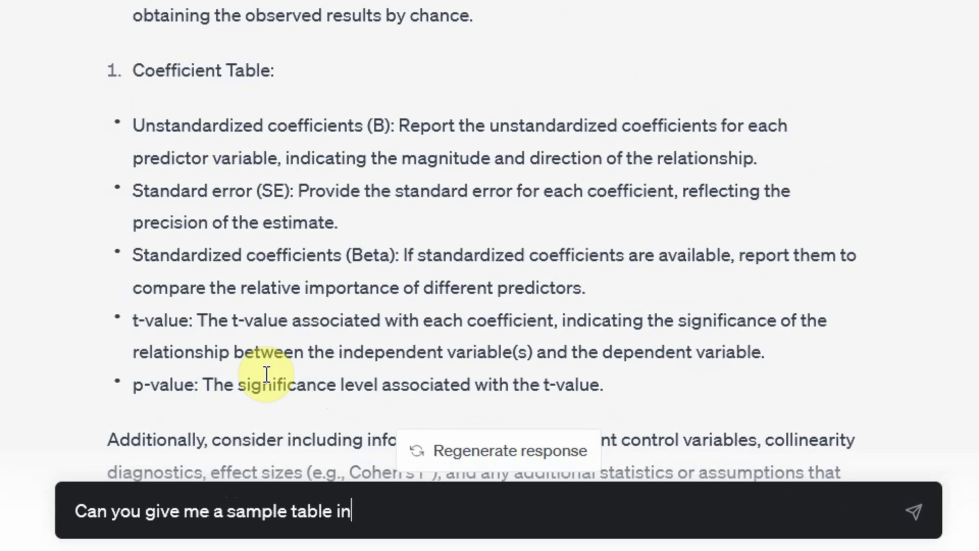
type("for the following r")
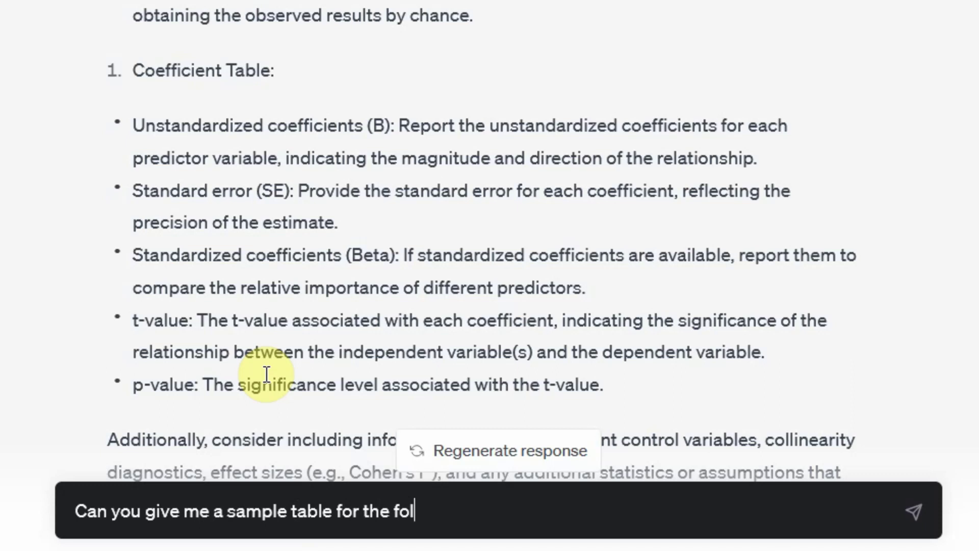
type("egression results")
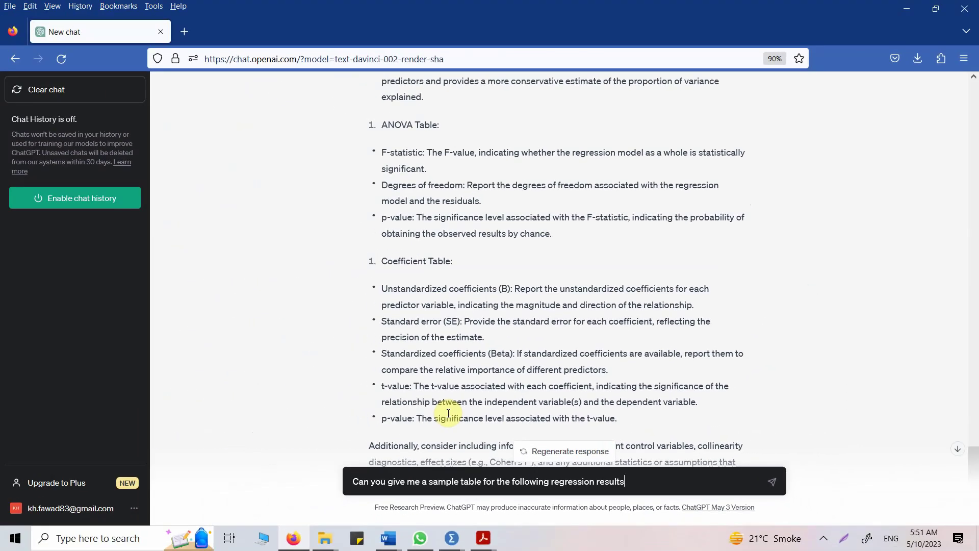
key("shift+Return")
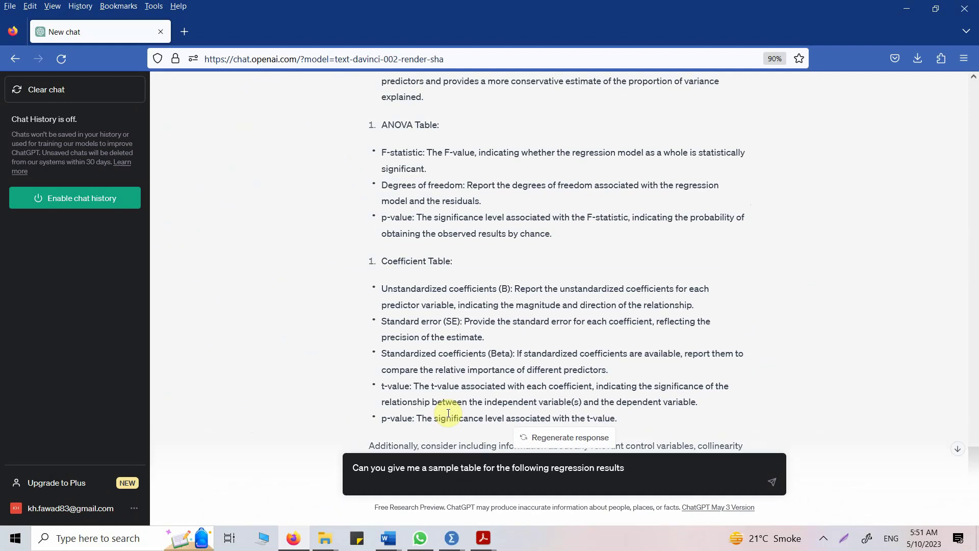
mouse_move(388, 538)
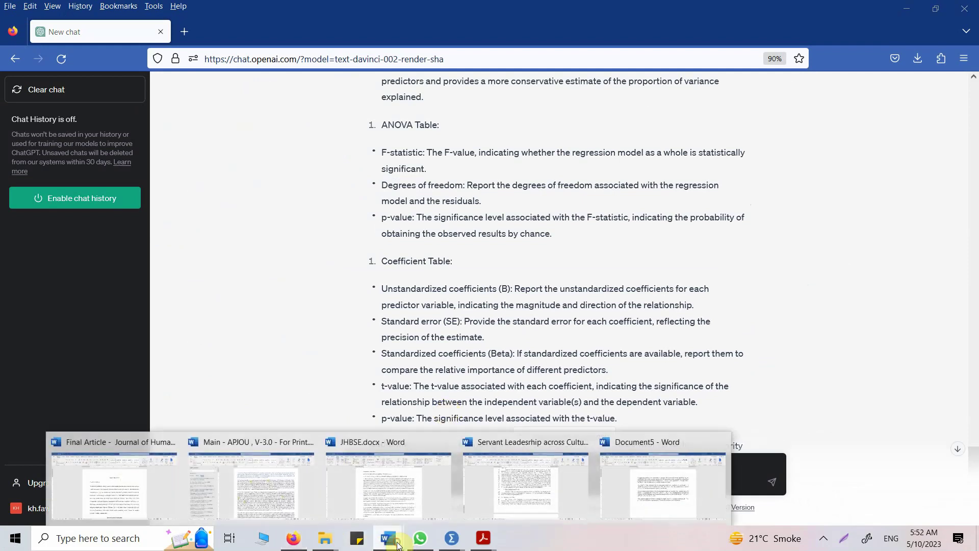
left_click(647, 483)
key("ctrl+a")
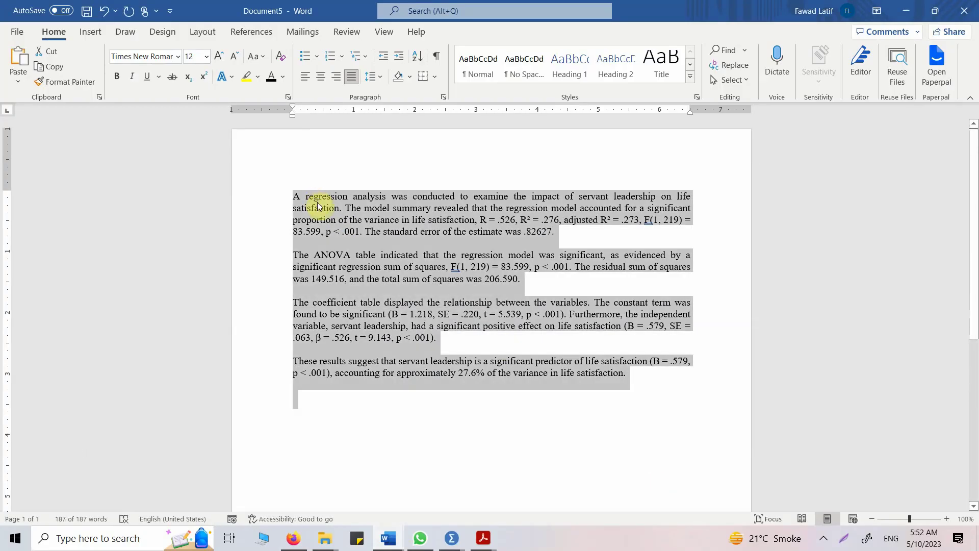
left_click(293, 538)
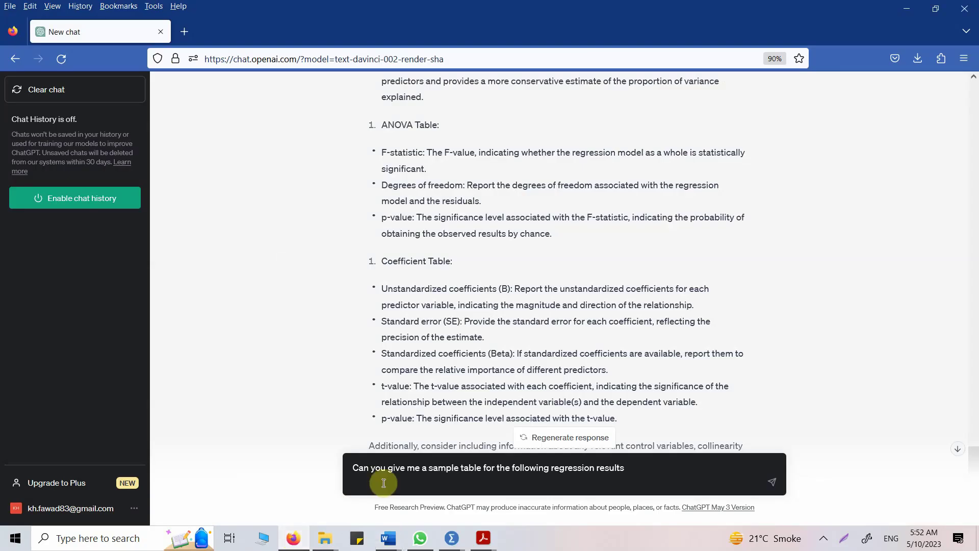
key("shift+Return")
key("BackSpace")
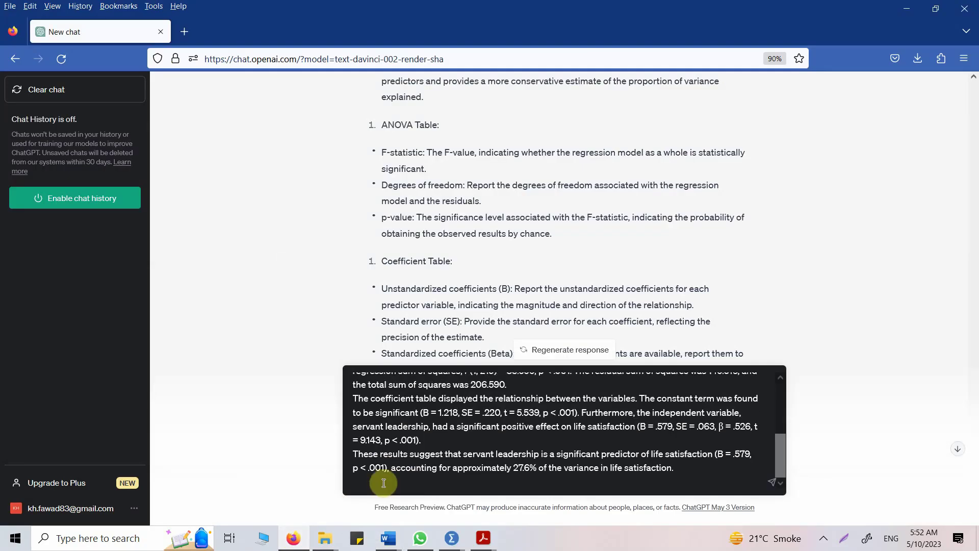
Send the sample-table request, stop the reply, and begin an Excel formatting follow-up
key("BackSpace")
key("Return")
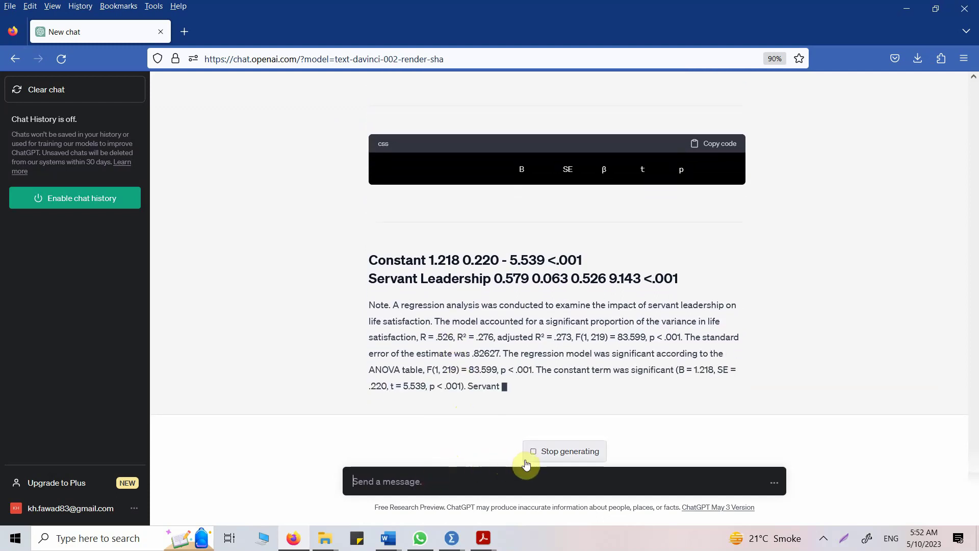
left_click(553, 452)
left_click(436, 480)
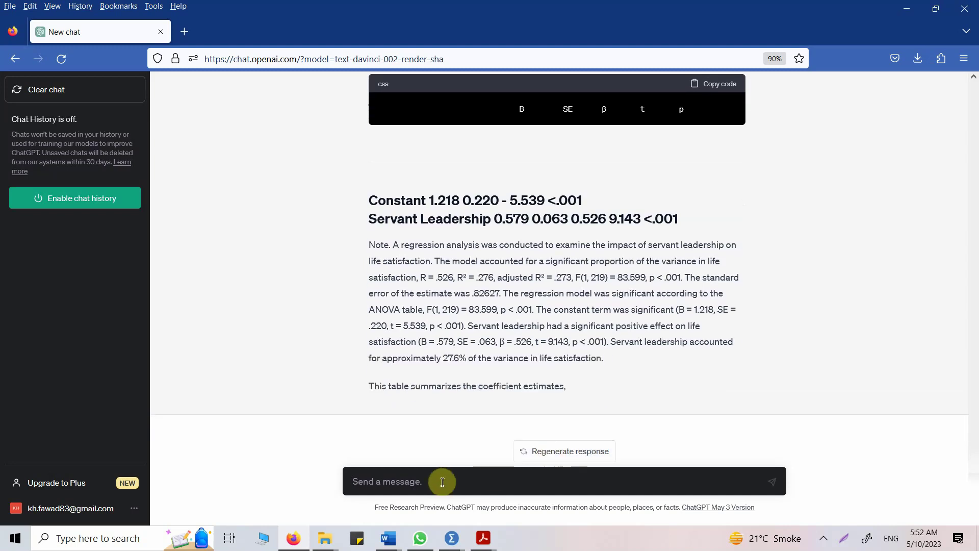
type("Can")
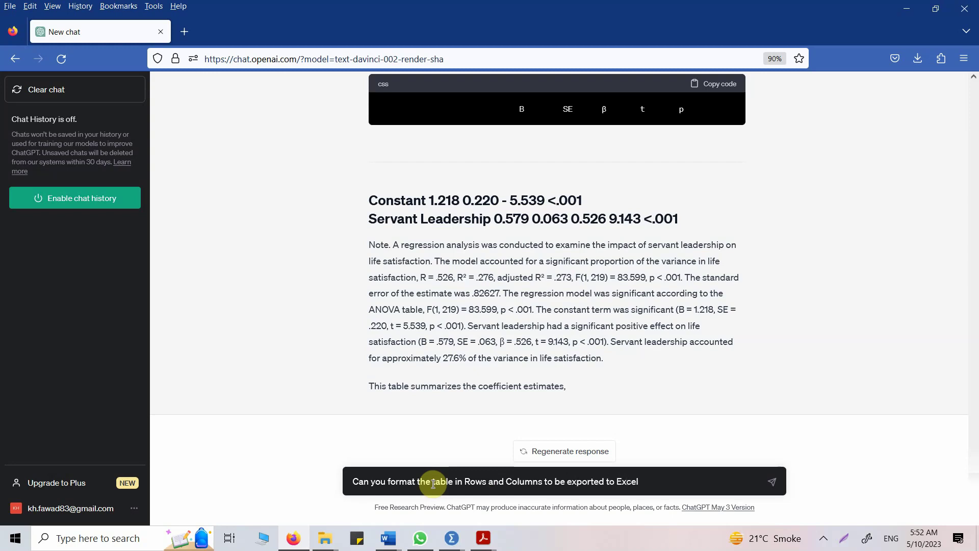
Send the Excel rows-and-columns request and highlight the β and B column headings
key("Return")
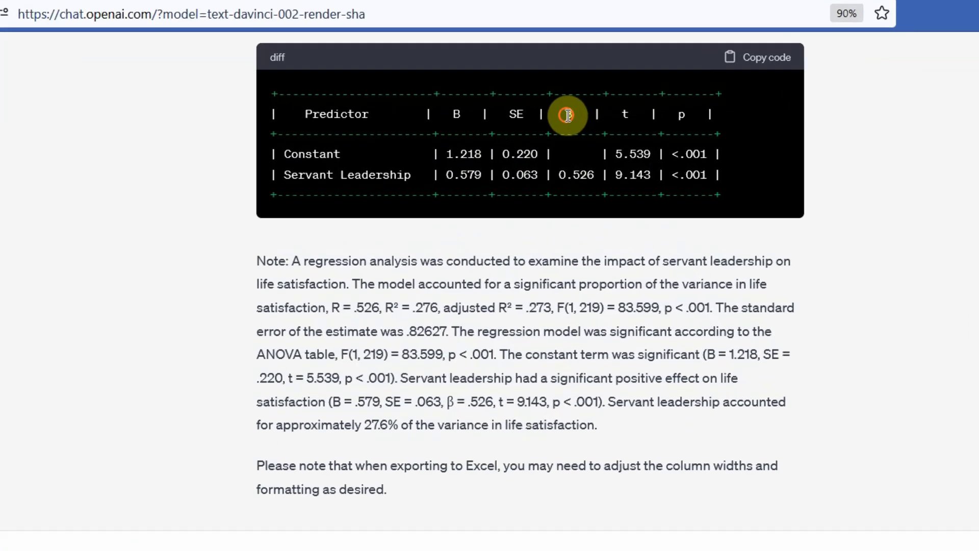
double_click(581, 126)
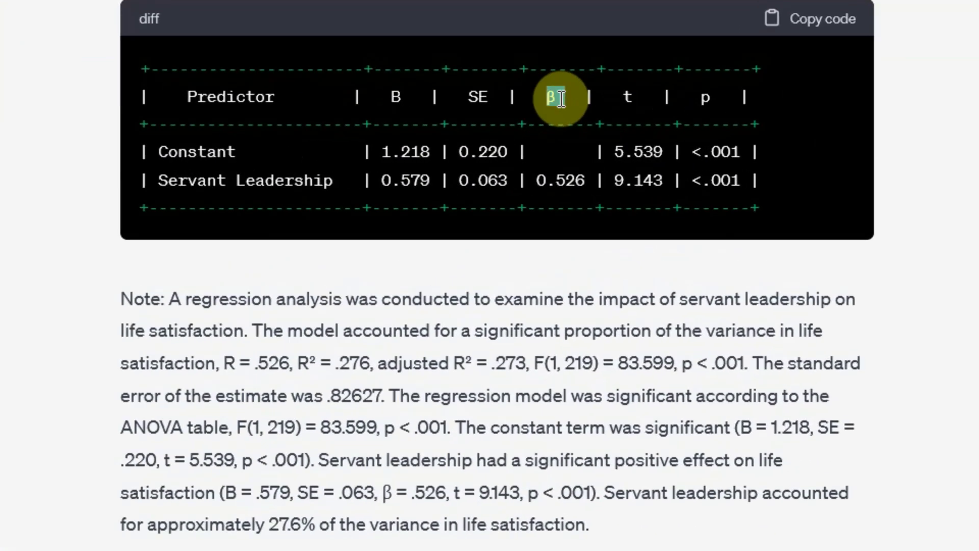
double_click(398, 96)
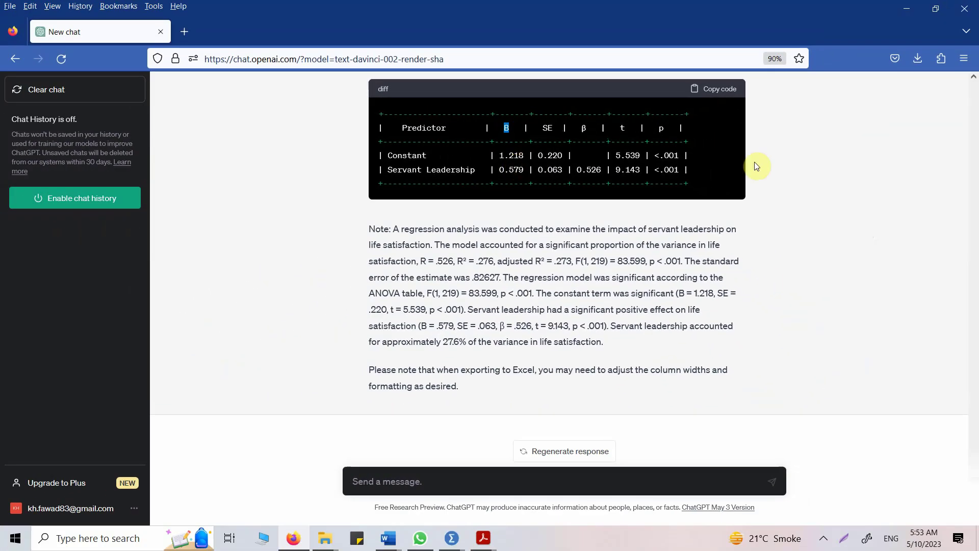
Ask ChatGPT to add R and R Square to the table as plain rows and columns, not code
left_click(444, 481)
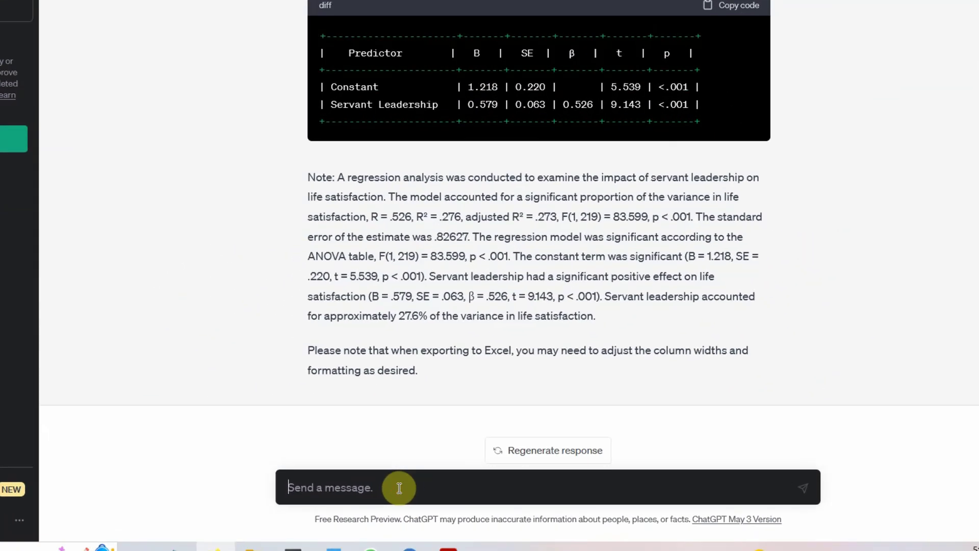
type("Can ")
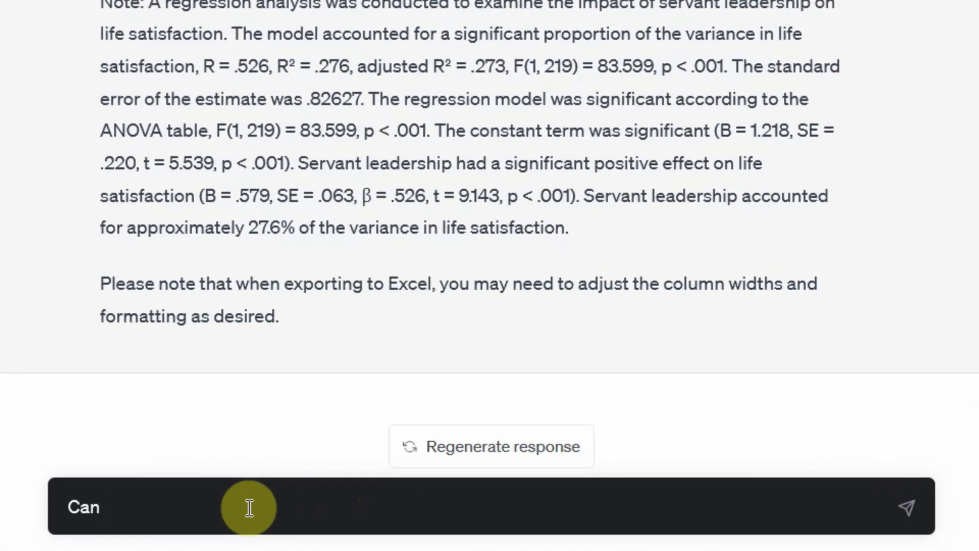
type("you also put i")
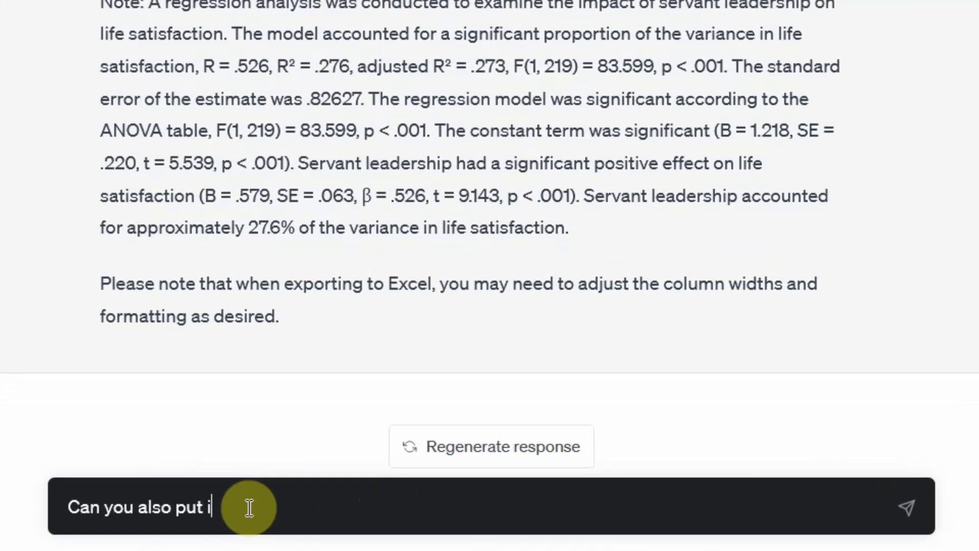
type("n the R and R Sq")
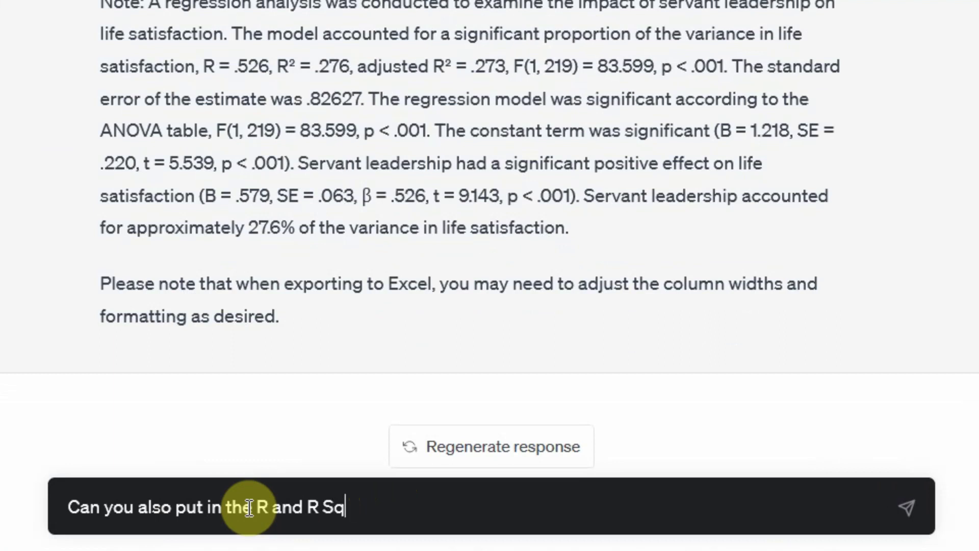
type("uare in ta")
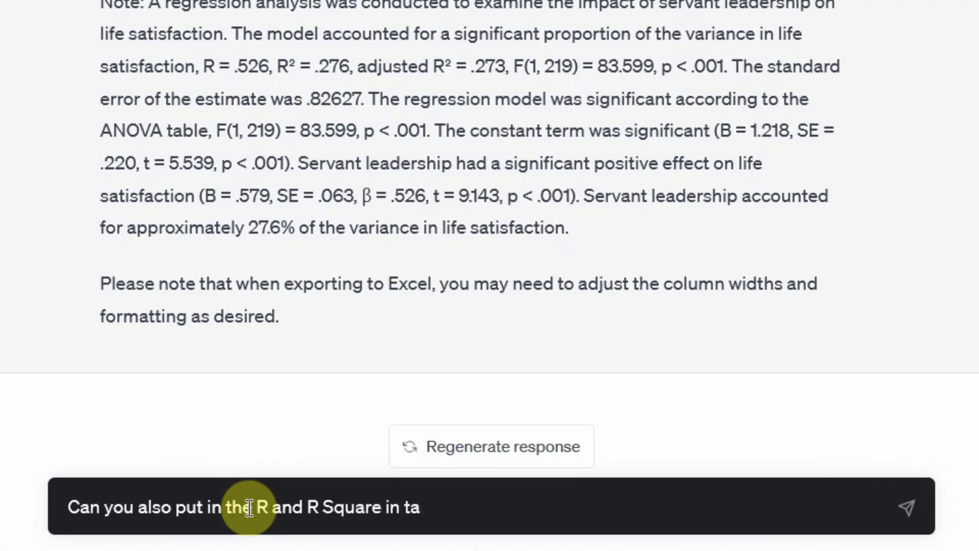
key("BackSpace")
type("he Table")
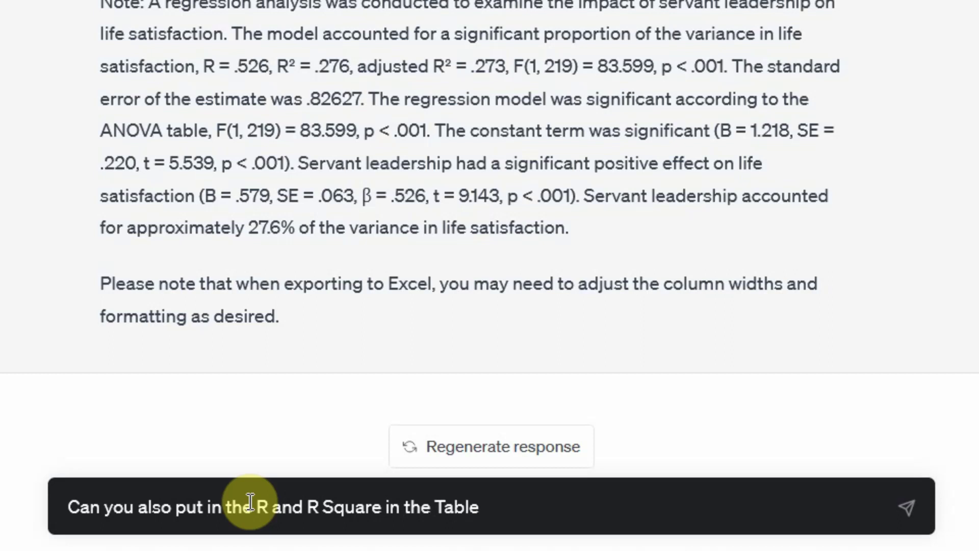
type(", and do not fi")
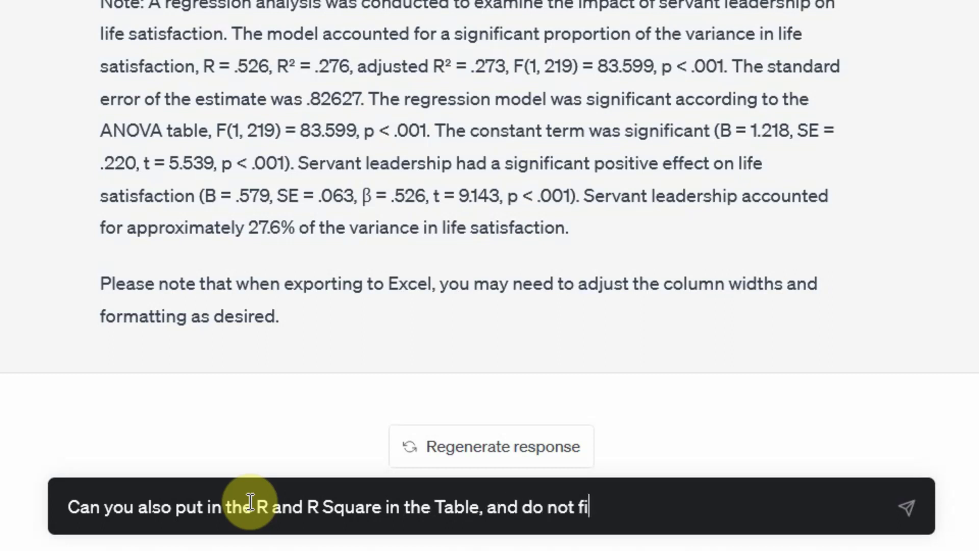
key("BackSpace")
key("BackSpace")
type("give me the code")
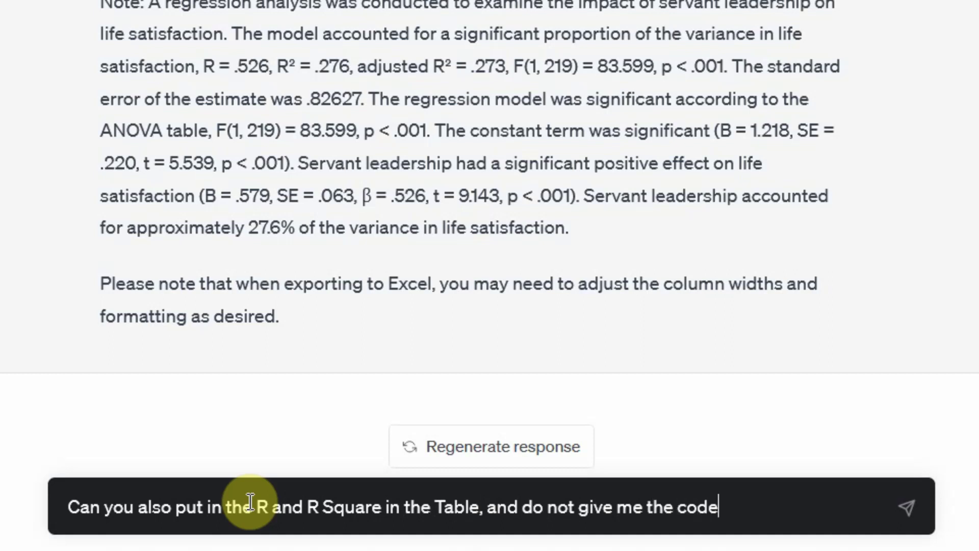
type(", rather wirte")
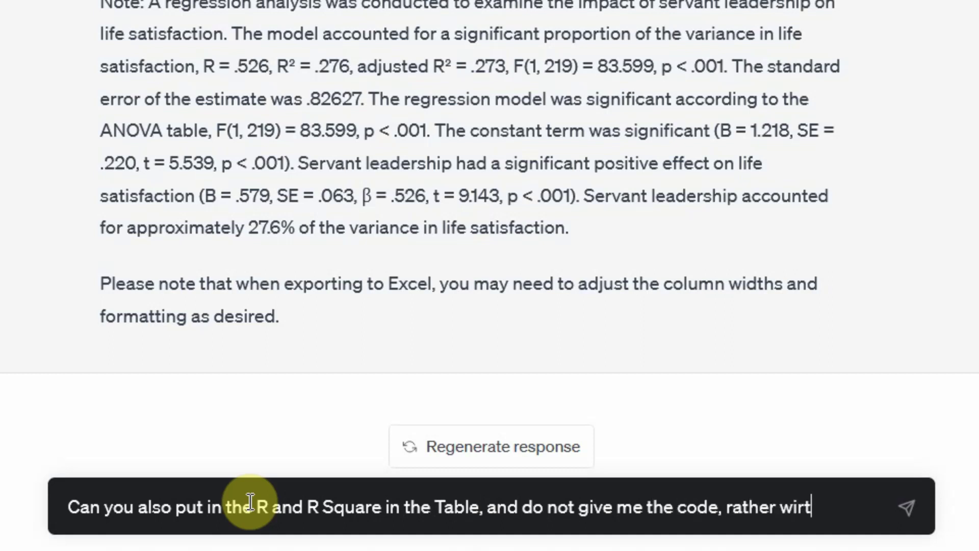
key("BackSpace")
key("BackSpace")
key("BackSpace")
type("te it in pl")
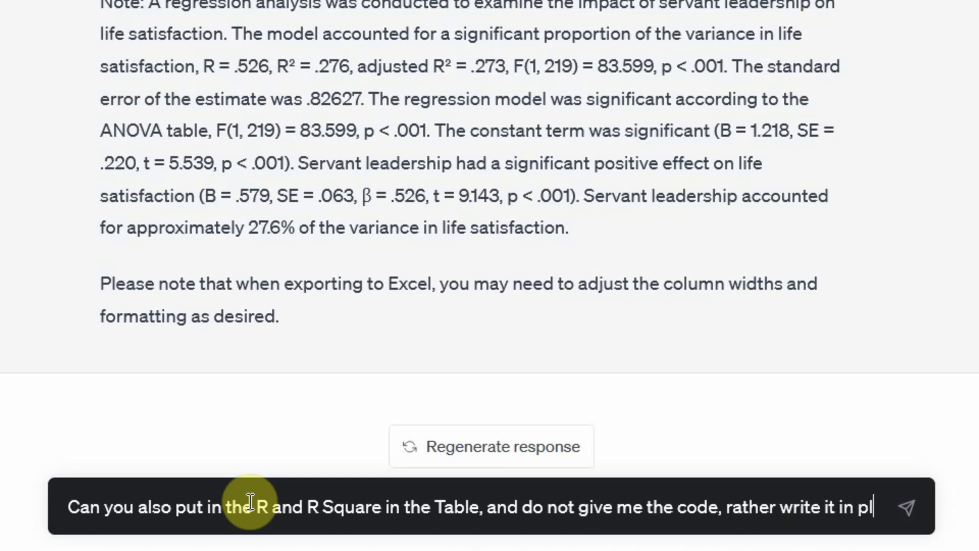
type("ain text or")
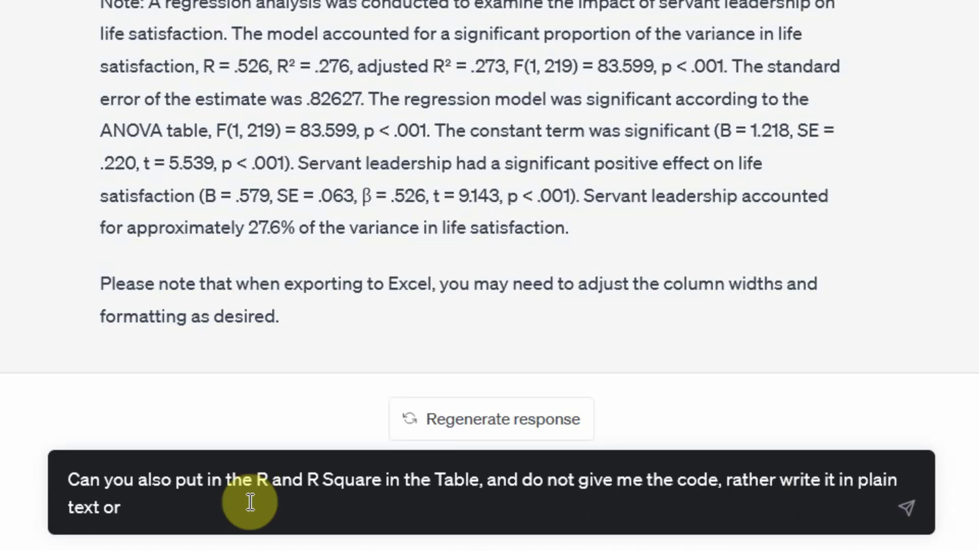
type(" rowns and c")
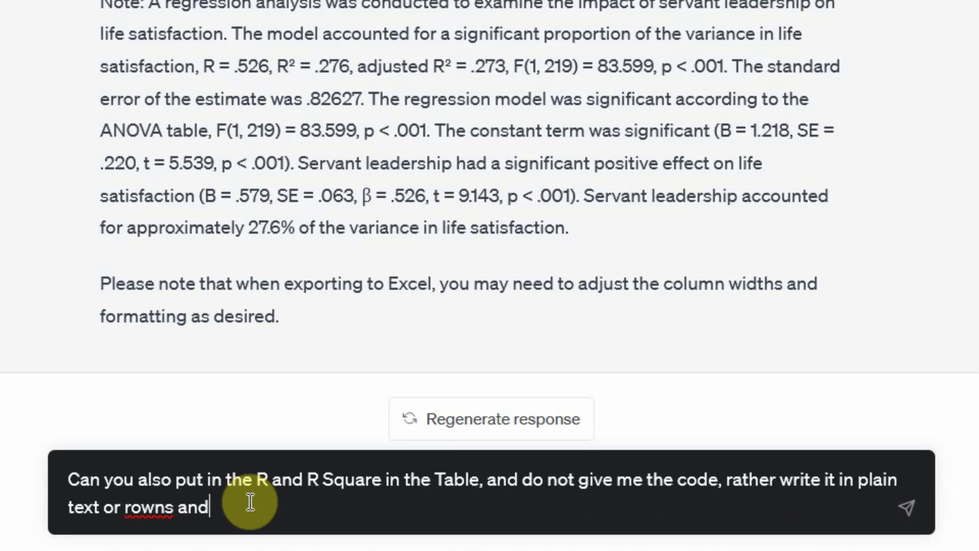
key("BackSpace")
key("BackSpace")
key("BackSpace")
key("BackSpace")
key("BackSpace")
type("and colun")
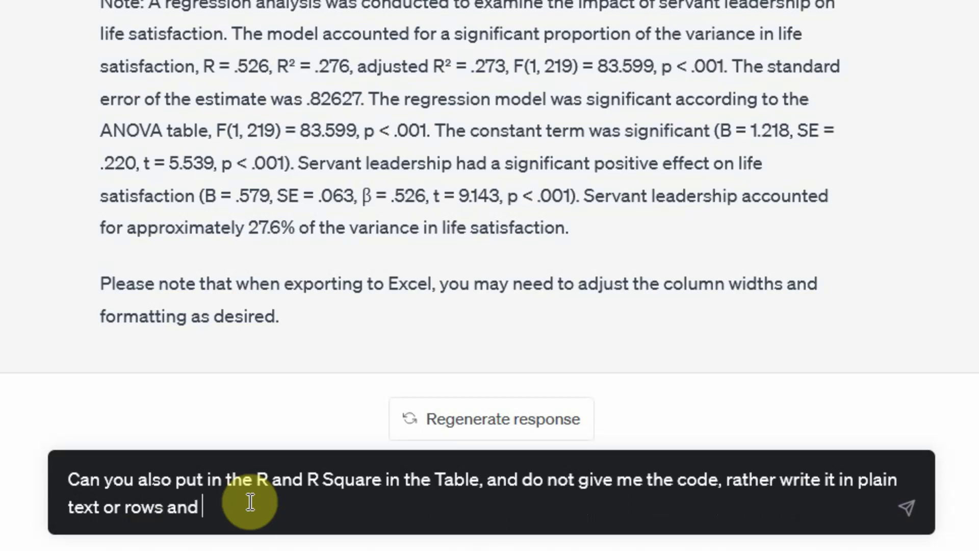
type("n format")
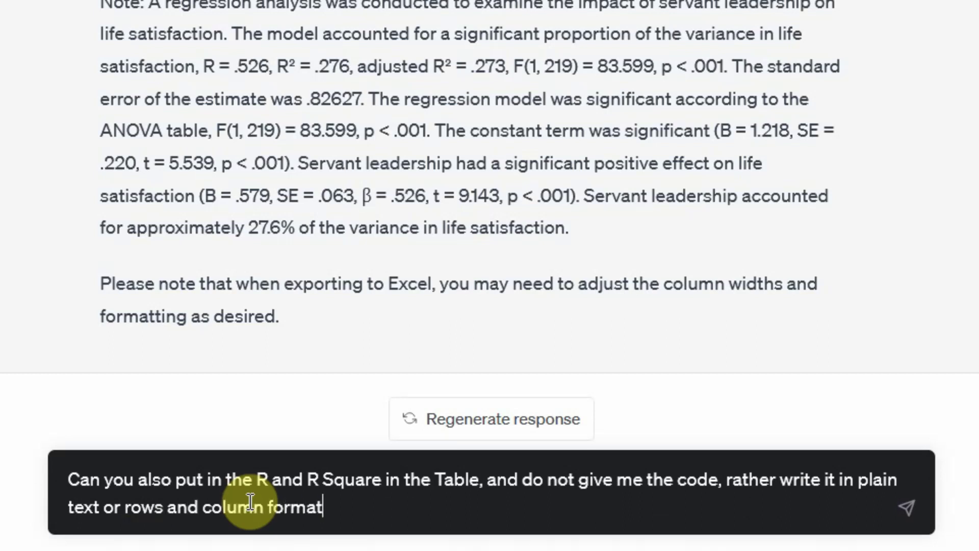
key("Return")
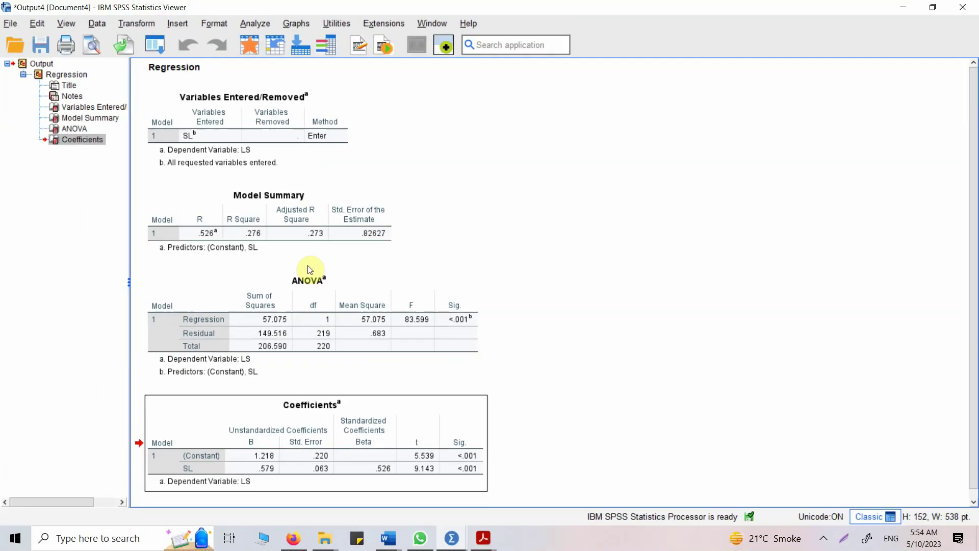
Select the ANOVA and Coefficients tables in SPSS Viewer to check their values
left_click(302, 289)
left_click(435, 453, "ctrl")
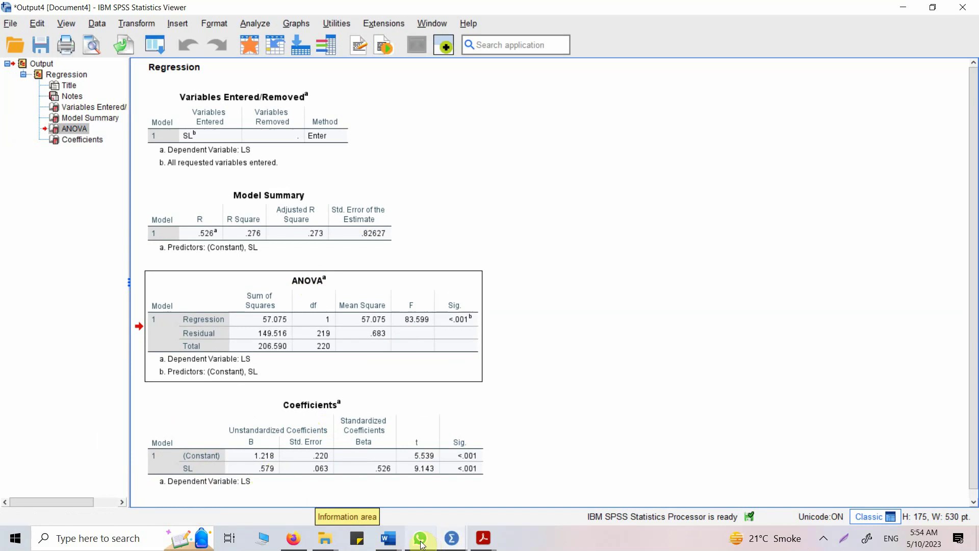
Bring ChatGPT back to view its completed Table 1 with R 0.526 and R² 0.276
left_click(294, 542)
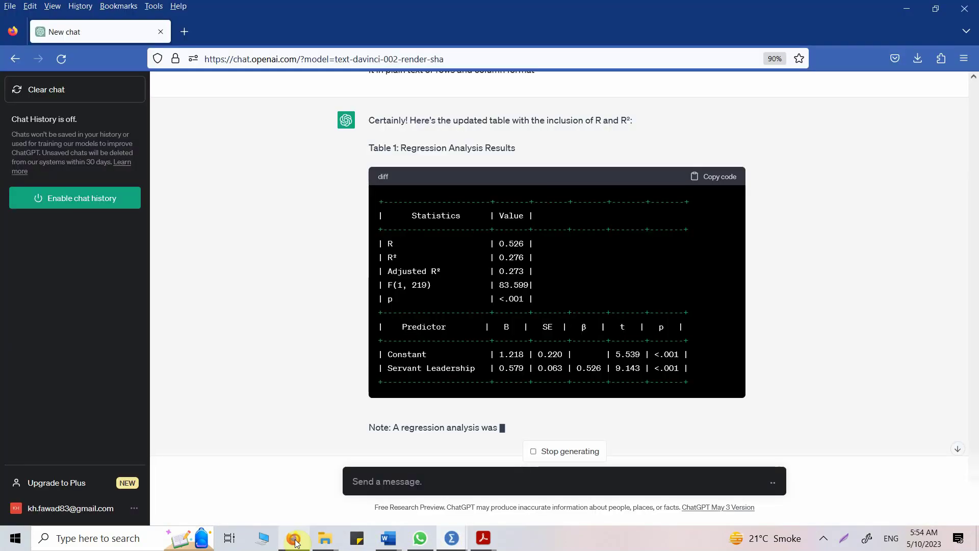